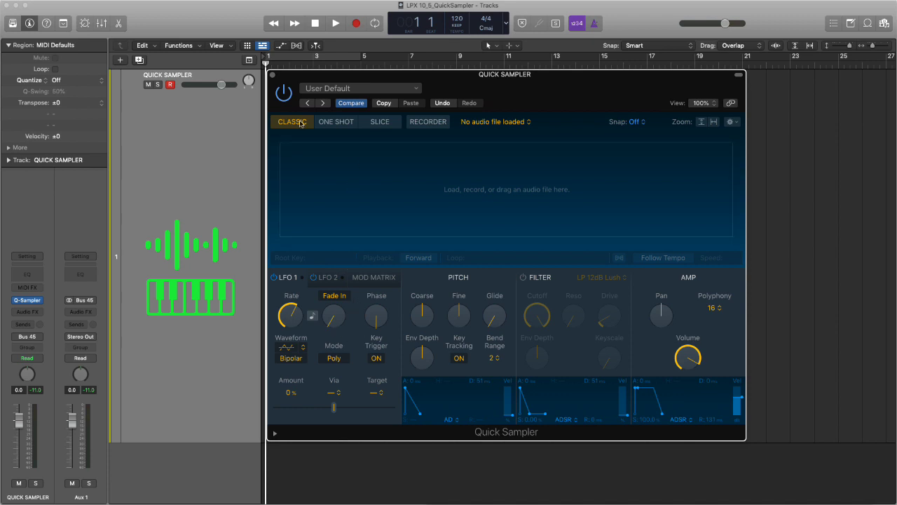
Try the Quick Sampler's One Shot, Slice and Recorder modes in turn.
left_click(340, 124)
left_click(387, 126)
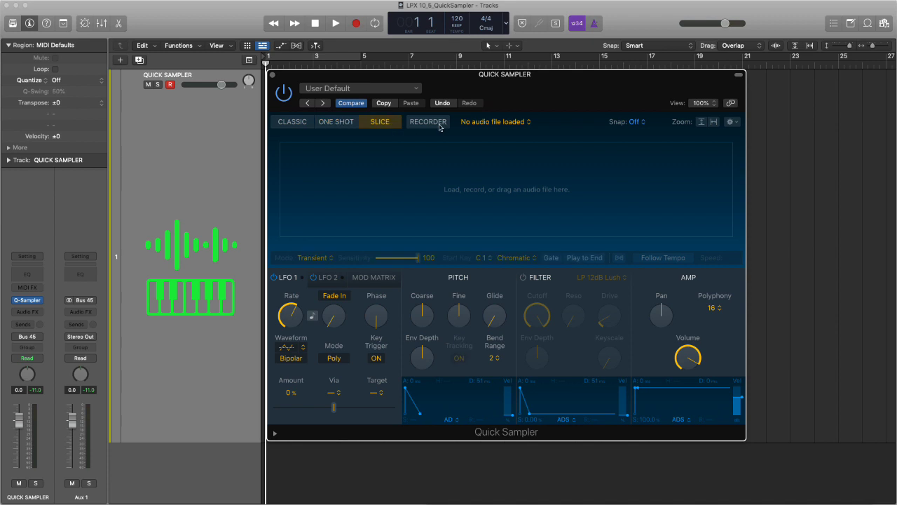
left_click(440, 126)
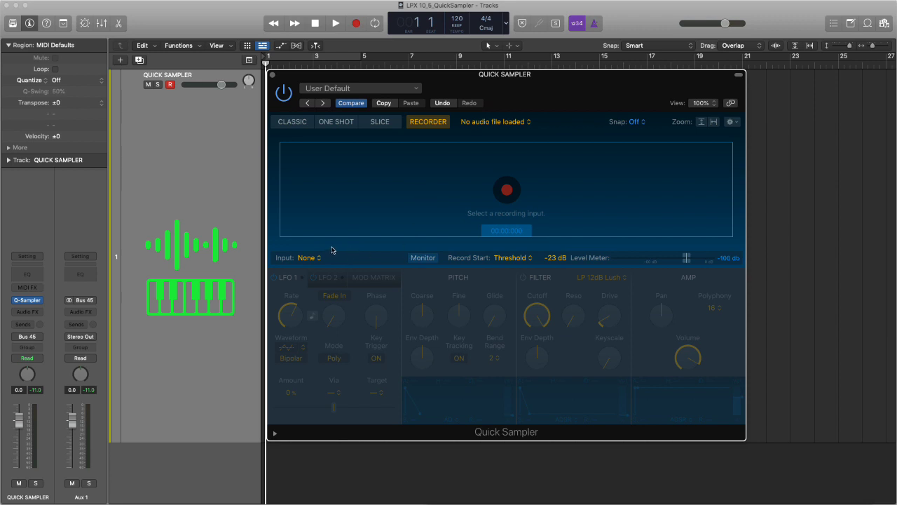
Set the recording input to Input 2 (Mic), then set it back to None.
left_click(311, 258)
mouse_move(333, 275)
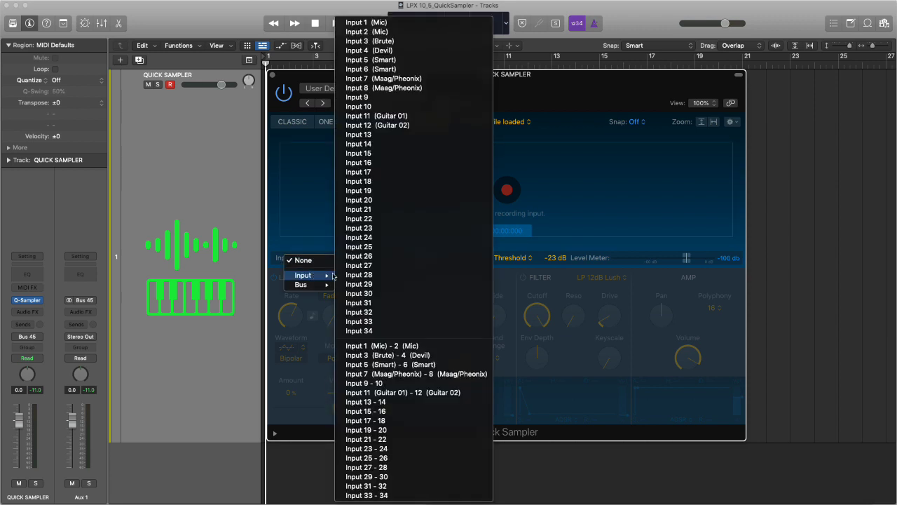
left_click(433, 33)
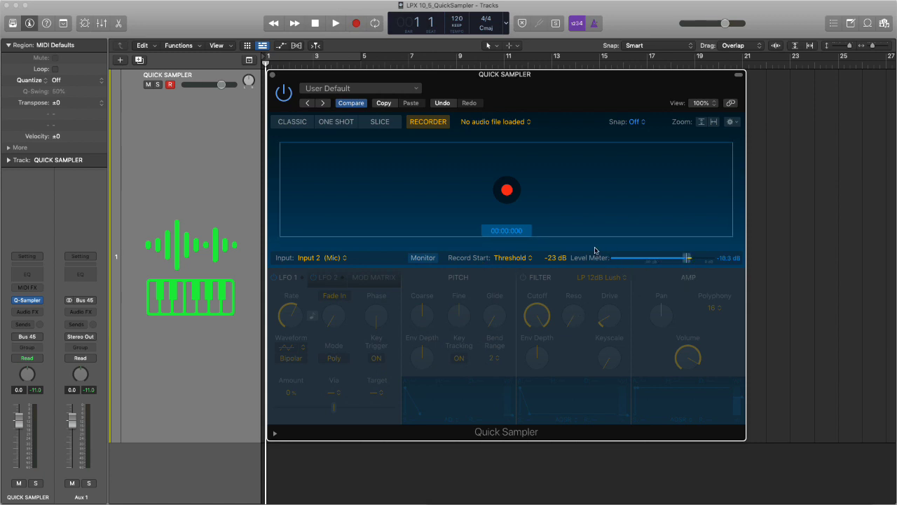
left_click(335, 258)
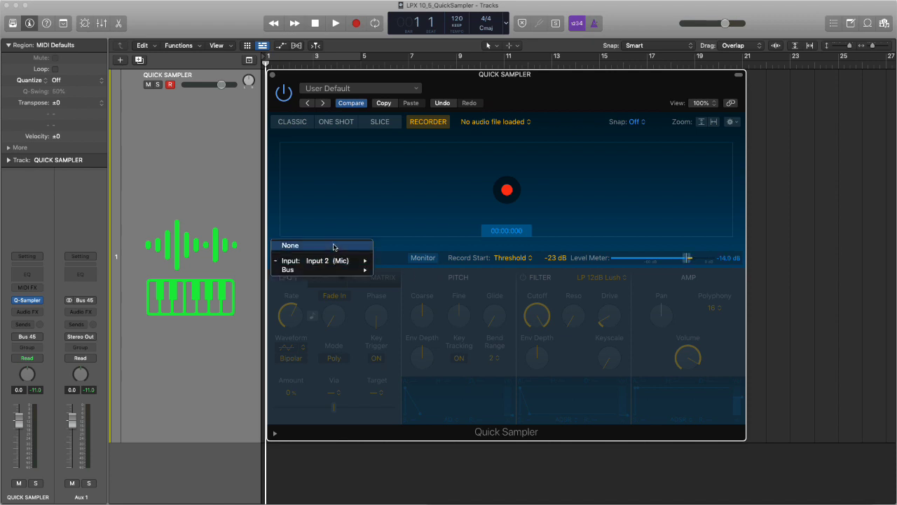
left_click(334, 248)
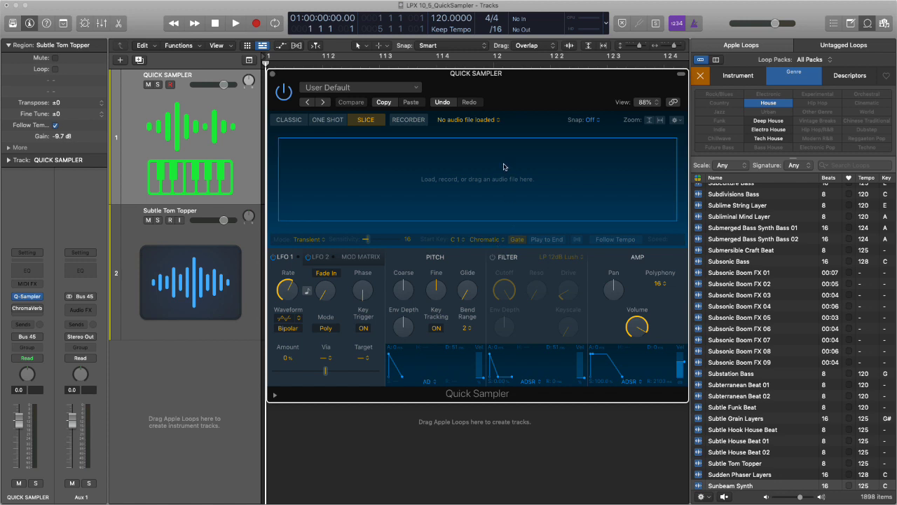
left_click(488, 120)
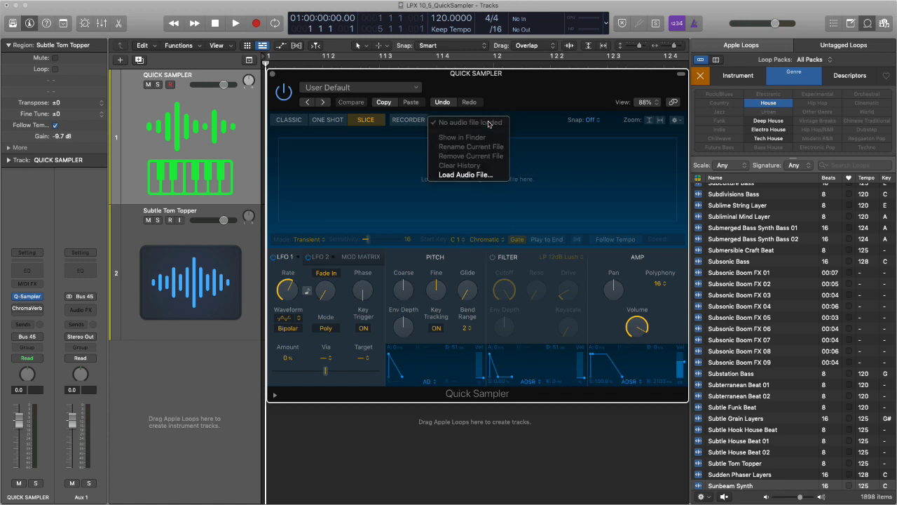
left_click(494, 175)
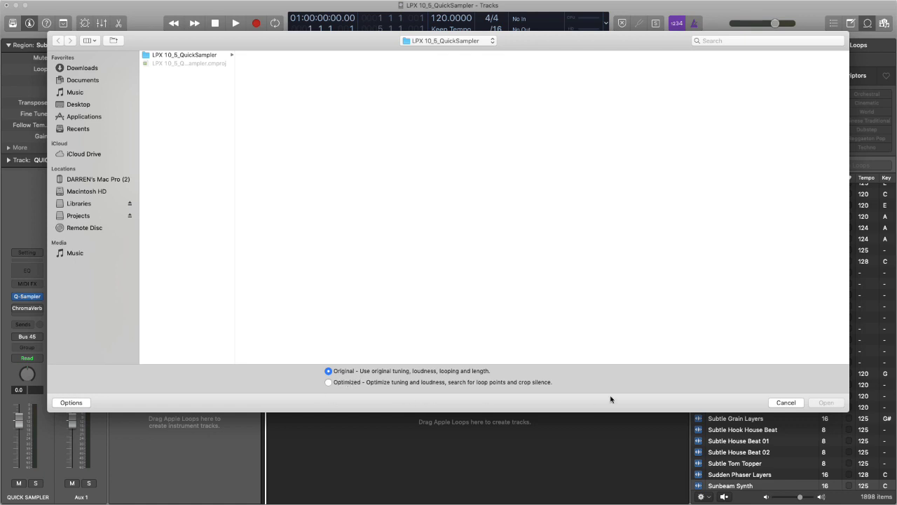
left_click(786, 404)
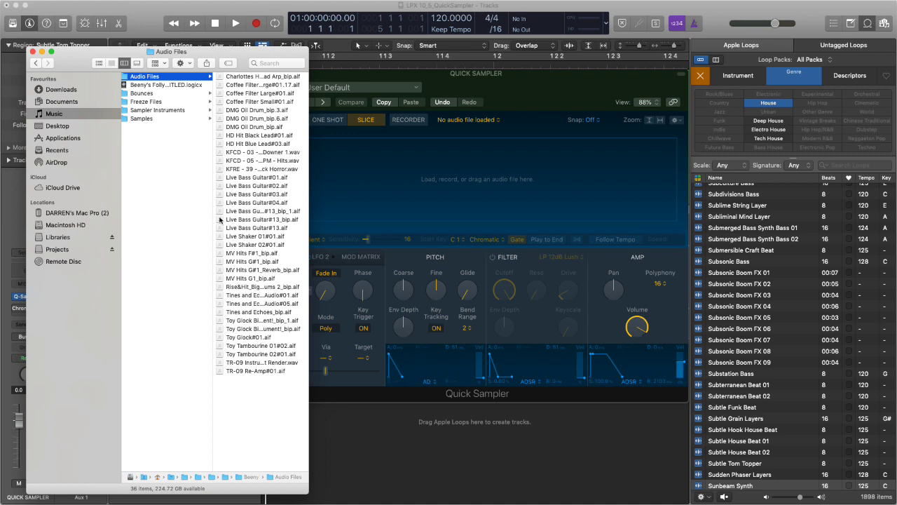
left_click_drag(265, 77, 729, 268)
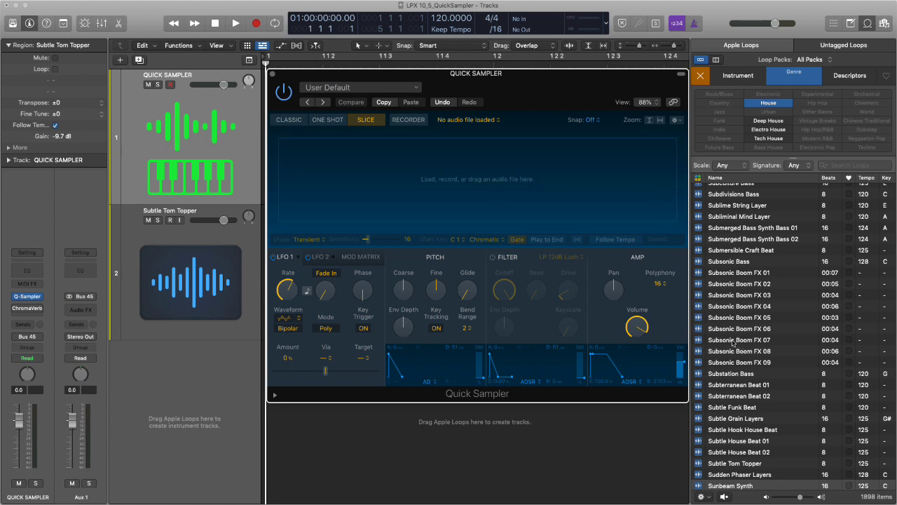
left_click_drag(733, 343, 531, 176)
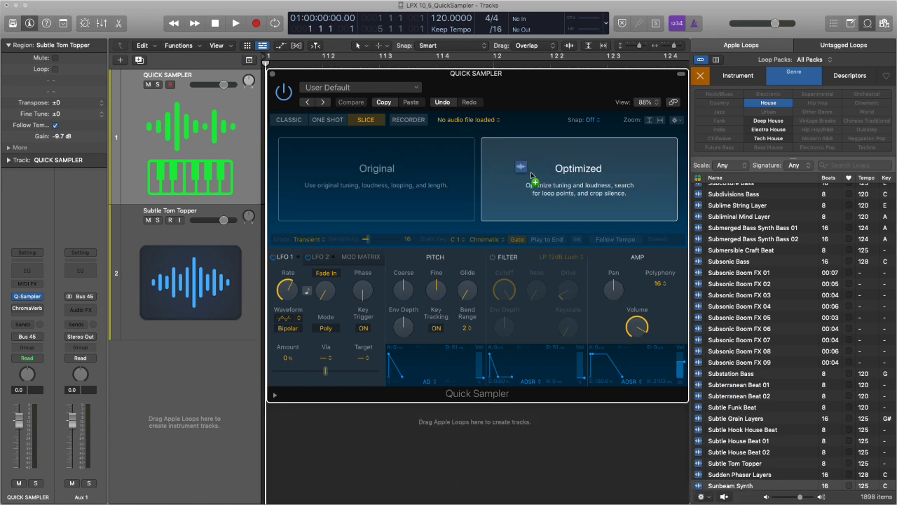
Drop the Subtle Tom Topper loop onto a new track and move Quick Sampler down-right.
left_click_drag(531, 175, 217, 376)
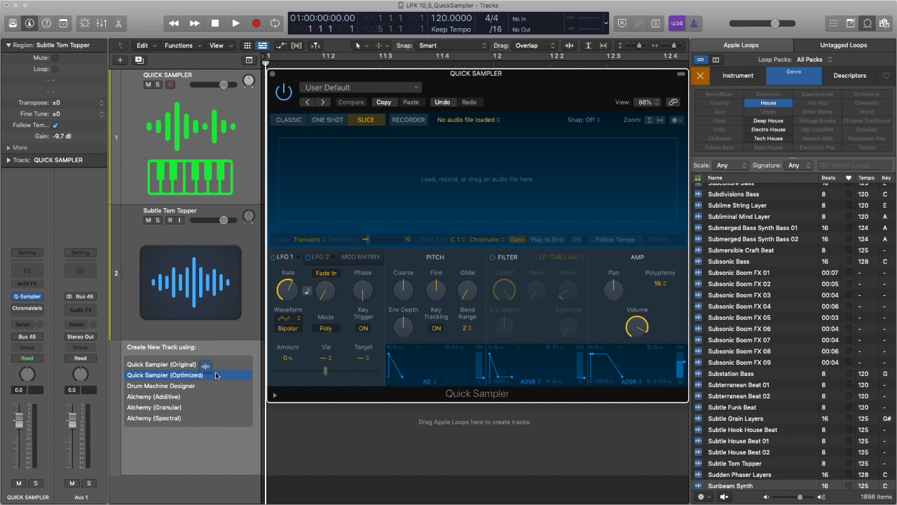
left_click_drag(217, 376, 217, 424)
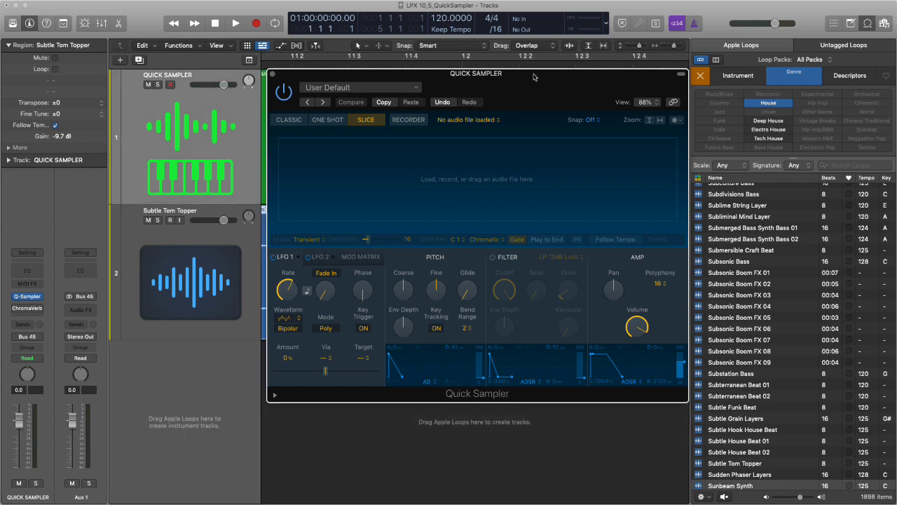
left_click_drag(534, 76, 712, 161)
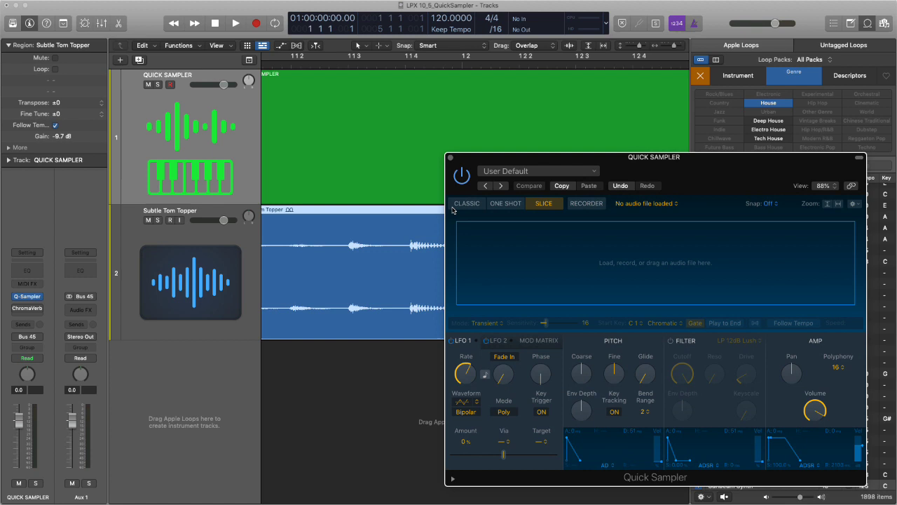
Drag the Subtle Tom Topper region over the sampler's Original and Optimized zones, then back to track 2.
left_click(319, 232)
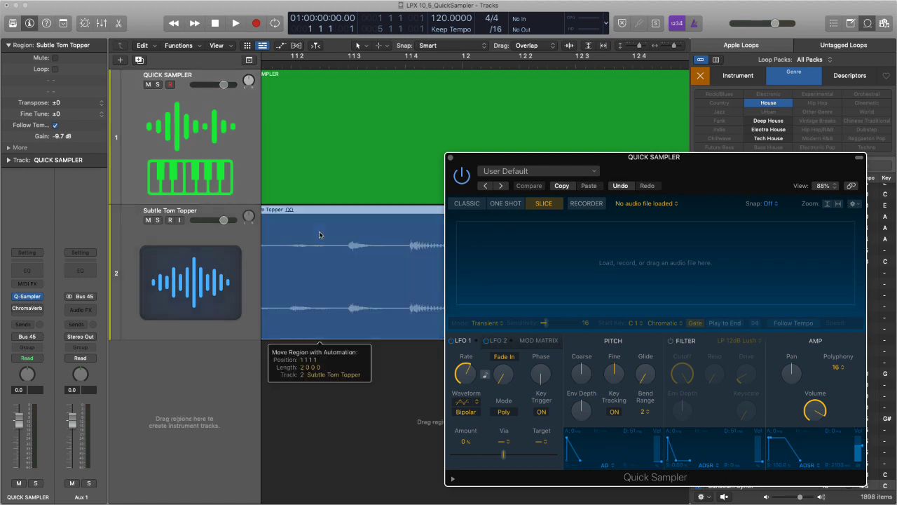
left_click_drag(319, 234, 533, 283)
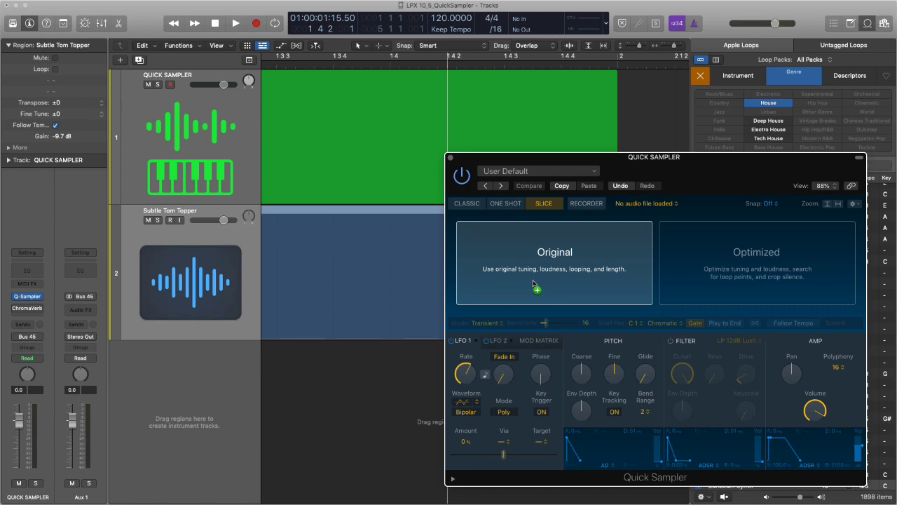
left_click_drag(533, 284, 666, 291)
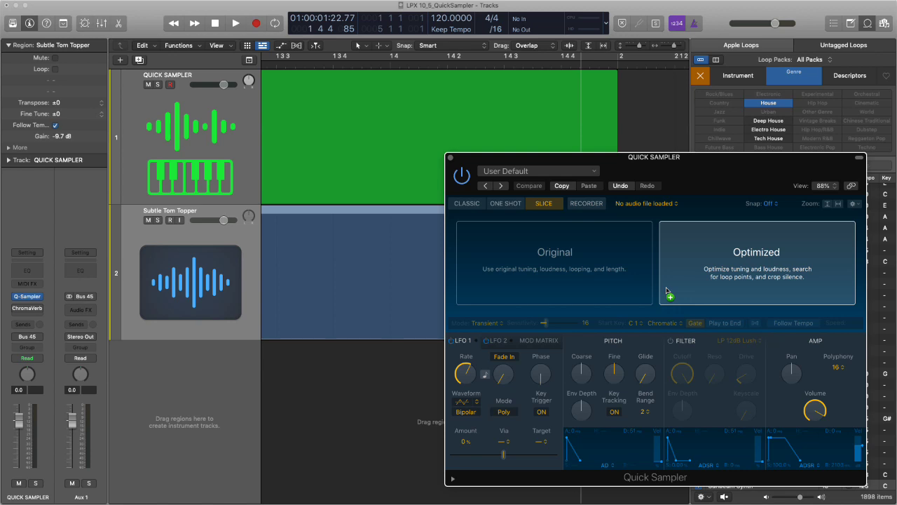
left_click_drag(667, 291, 322, 269)
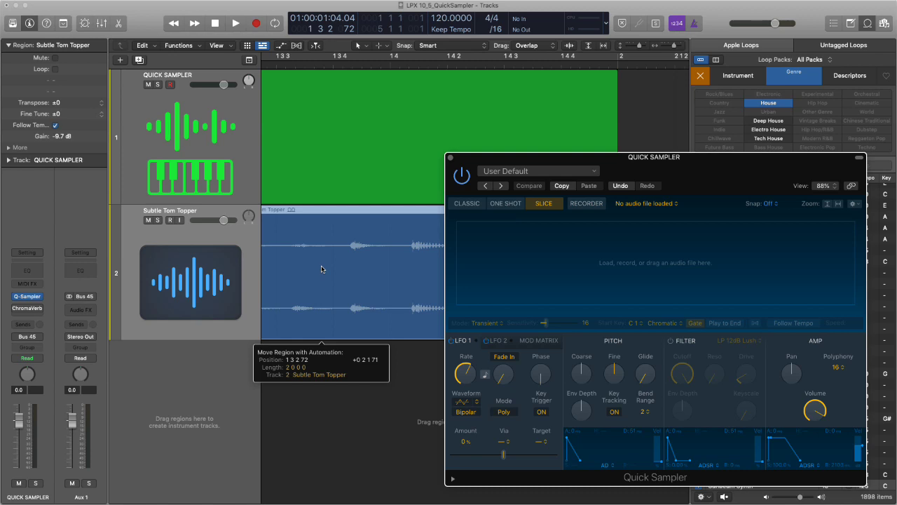
mouse_move(322, 269)
left_mouse_down()
mouse_move(238, 416)
mouse_move(249, 417)
mouse_move(242, 375)
mouse_move(217, 384)
mouse_move(217, 359)
mouse_move(209, 426)
mouse_move(210, 407)
mouse_move(207, 423)
mouse_move(308, 354)
mouse_move(179, 410)
mouse_move(200, 364)
mouse_move(318, 253)
left_mouse_up()
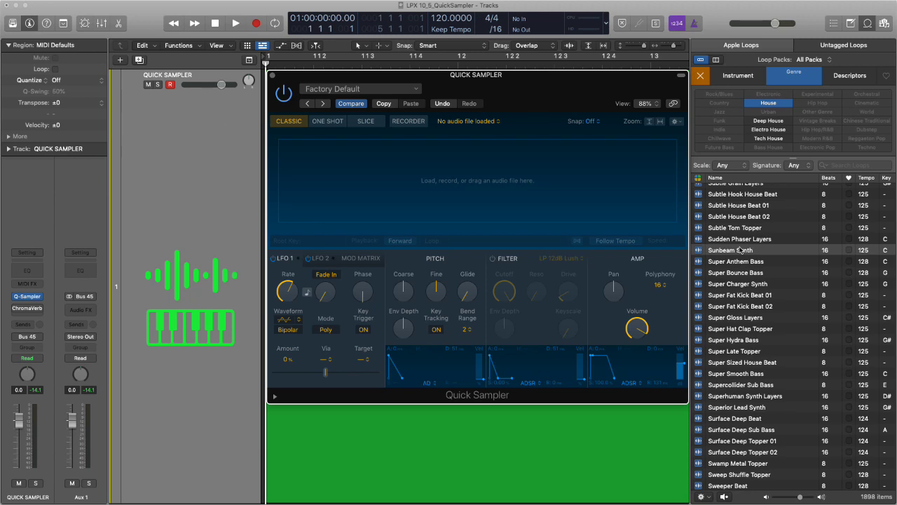
Load the Sunbeam Synth loop into Quick Sampler, try One Shot and Slice, then settle on Classic.
left_click_drag(741, 250, 528, 175)
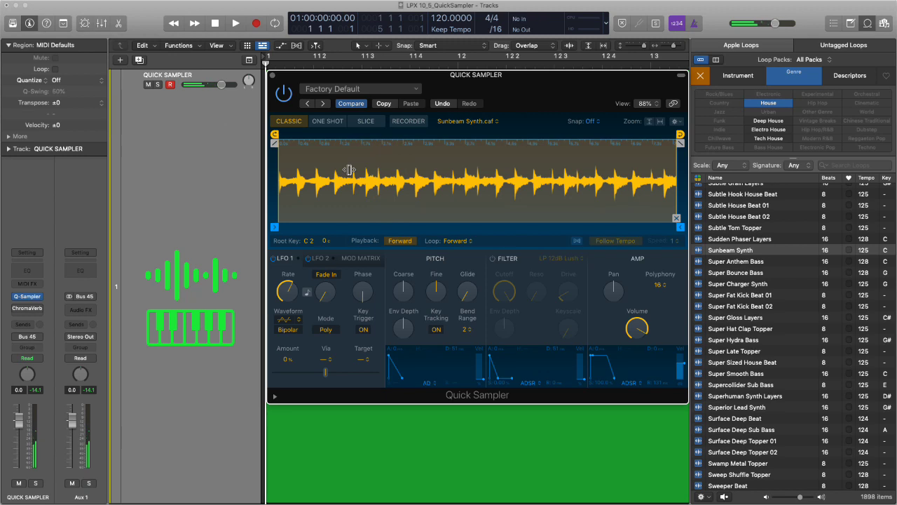
left_click(325, 122)
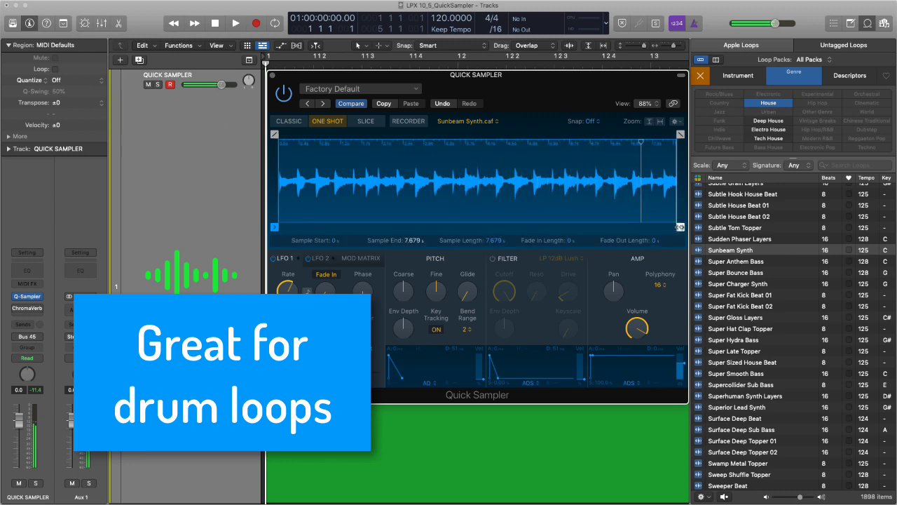
left_click(366, 121)
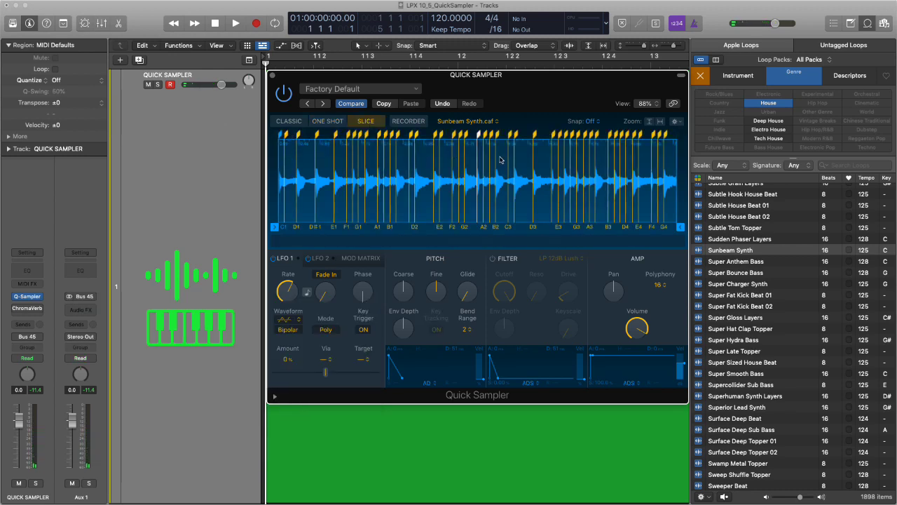
left_click(288, 121)
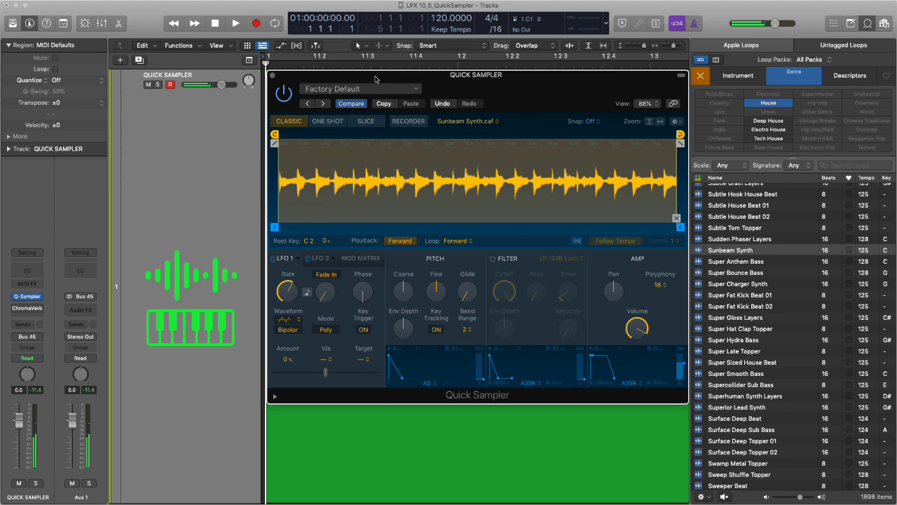
View the QUICK SAMPLER region in the Piano Roll, then reposition the Quick Sampler window to the left.
left_click_drag(385, 76, 518, 68)
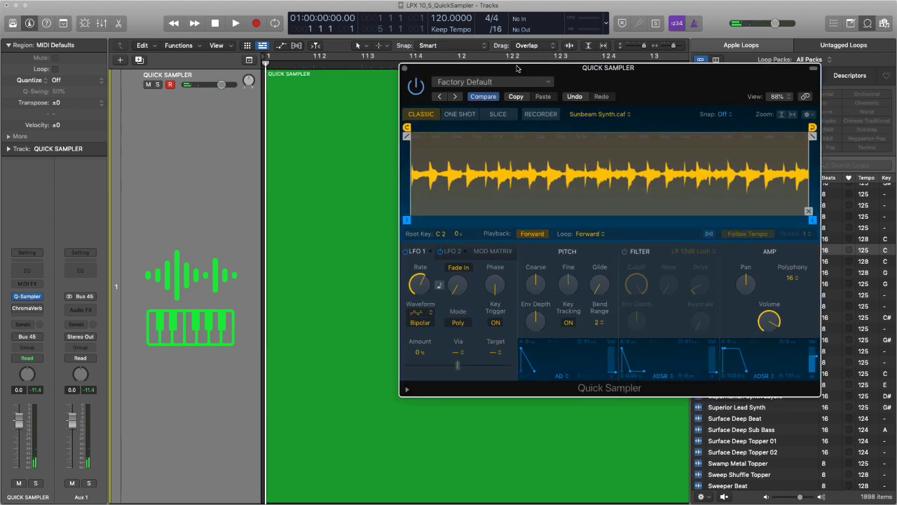
double_click(315, 131)
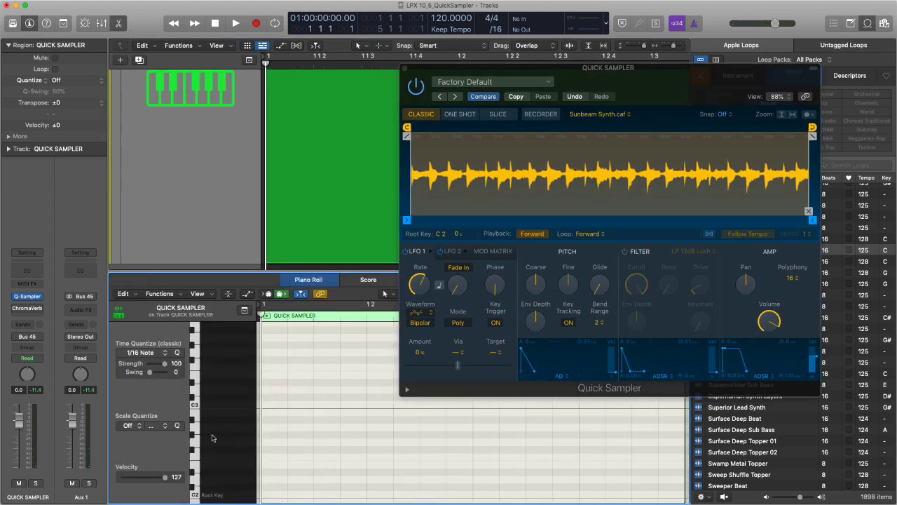
scroll(213, 438, "down", 3)
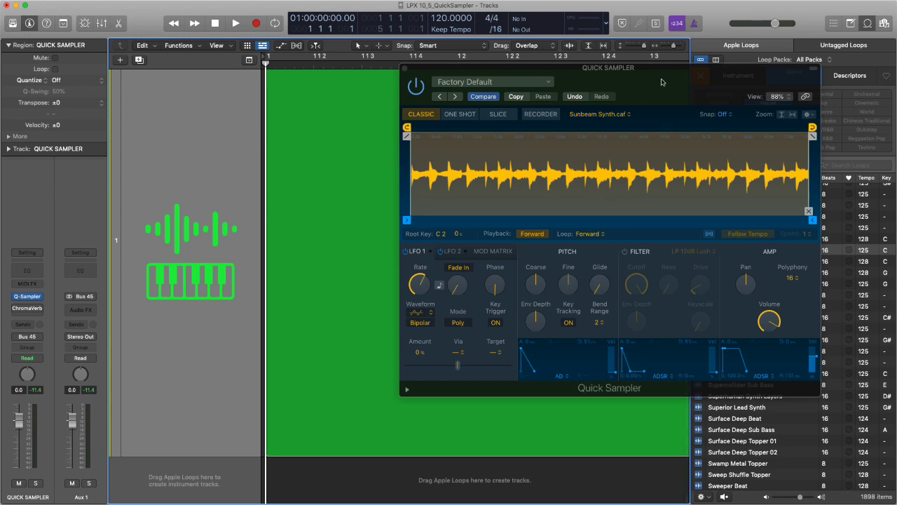
left_click_drag(664, 83, 530, 88)
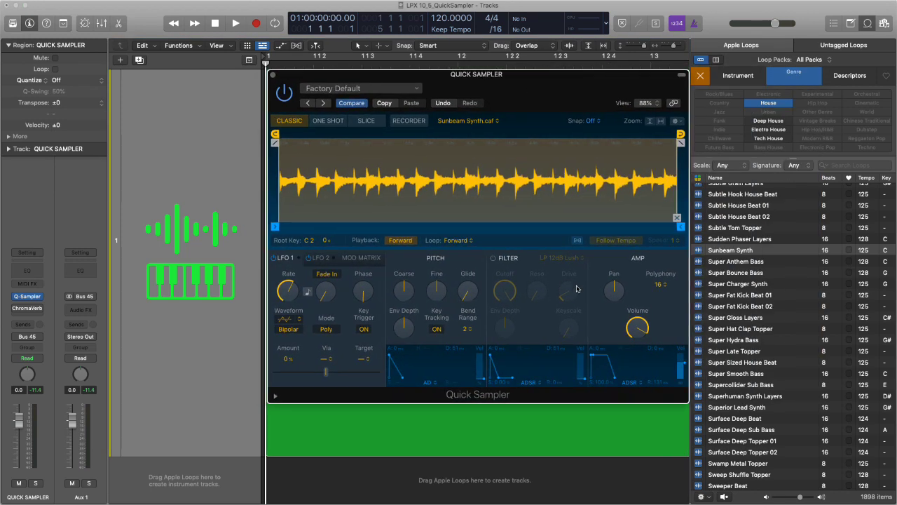
key("a")
key("a")
left_click(454, 241)
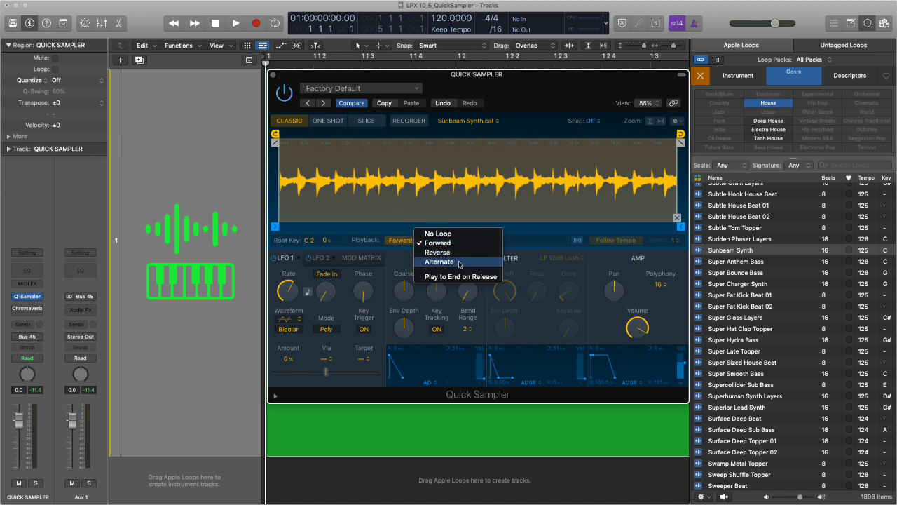
left_click(532, 245)
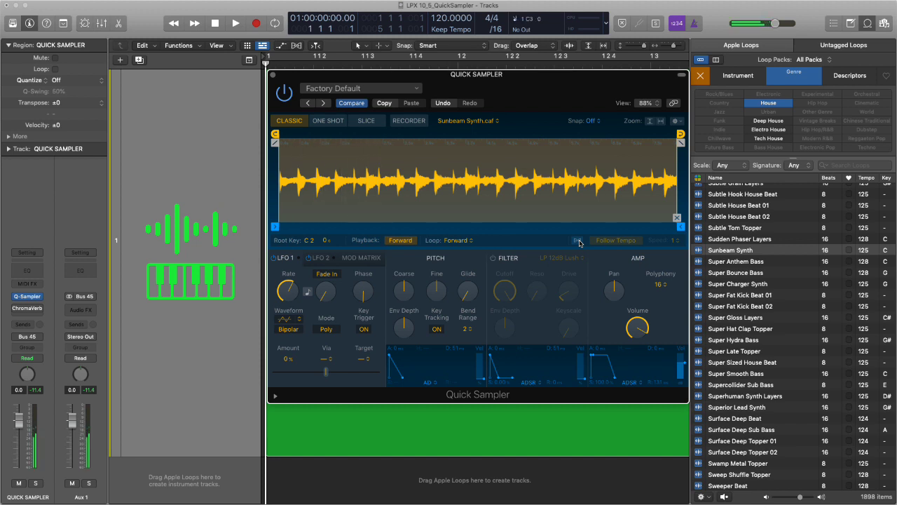
Turn on Flex Follow Tempo for the sample, comparing it briefly switched off.
left_click(577, 240)
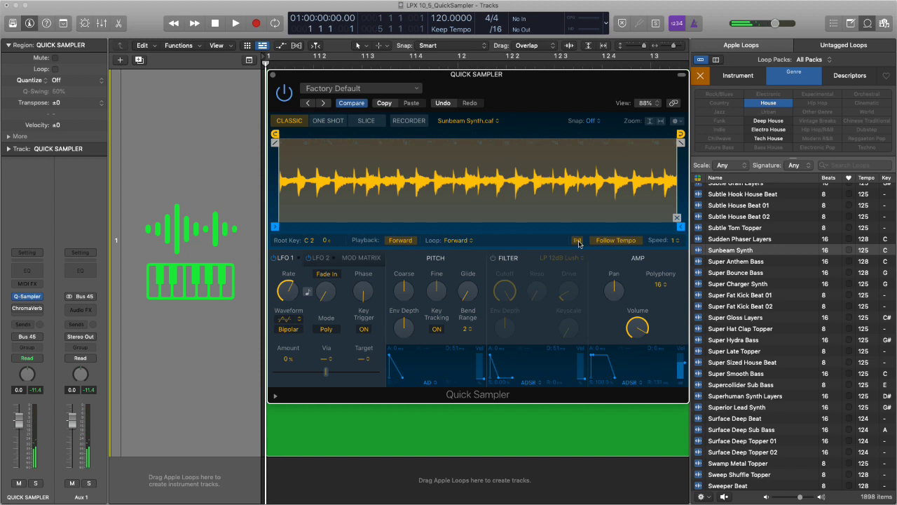
left_click(627, 242)
left_click(616, 242)
Try playback speeds 1/2 and 8, then return the speed to 1.
left_click(674, 242)
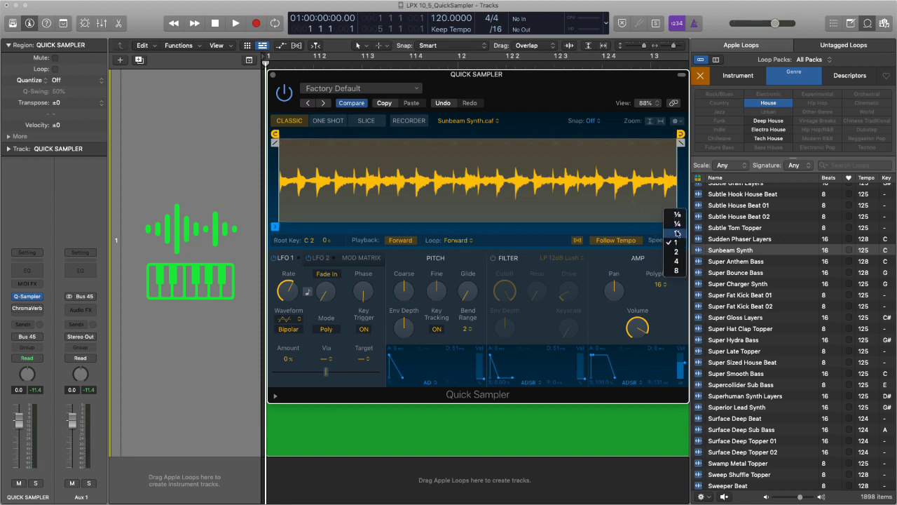
left_click(677, 234)
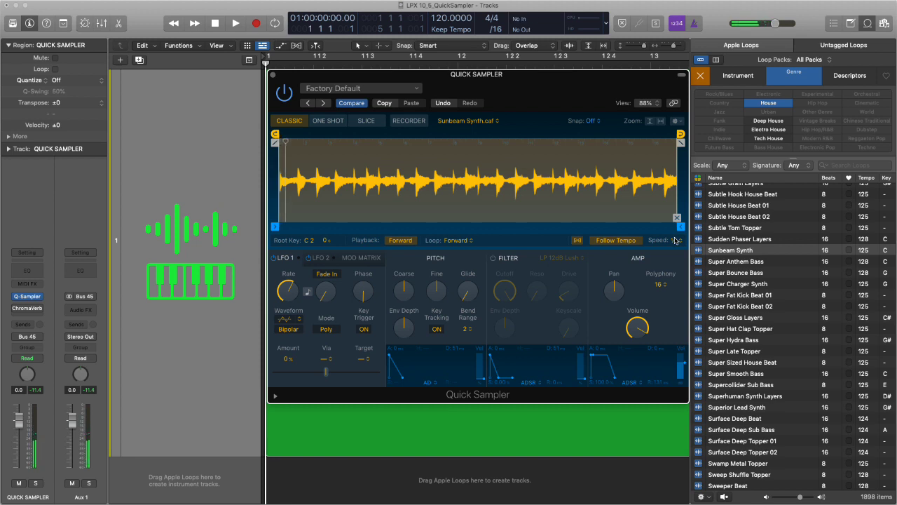
left_click(676, 239)
left_click(680, 299)
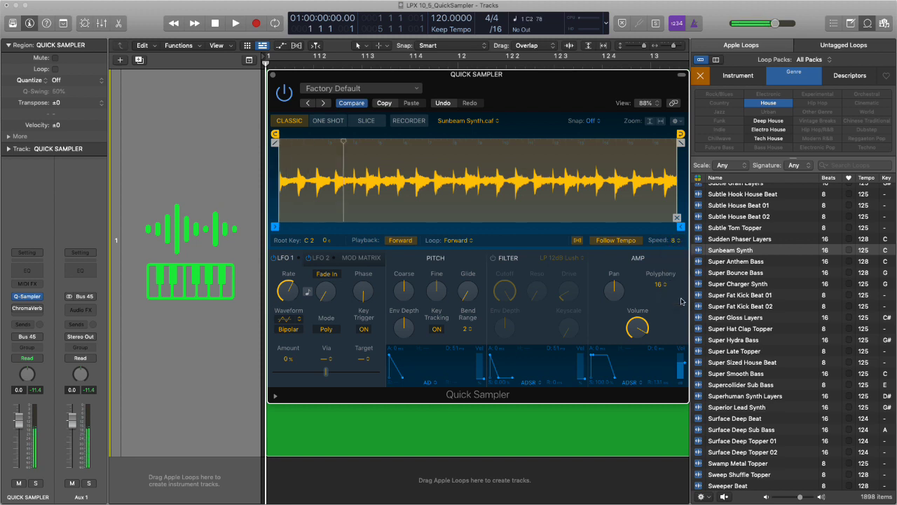
left_click(676, 239, "alt")
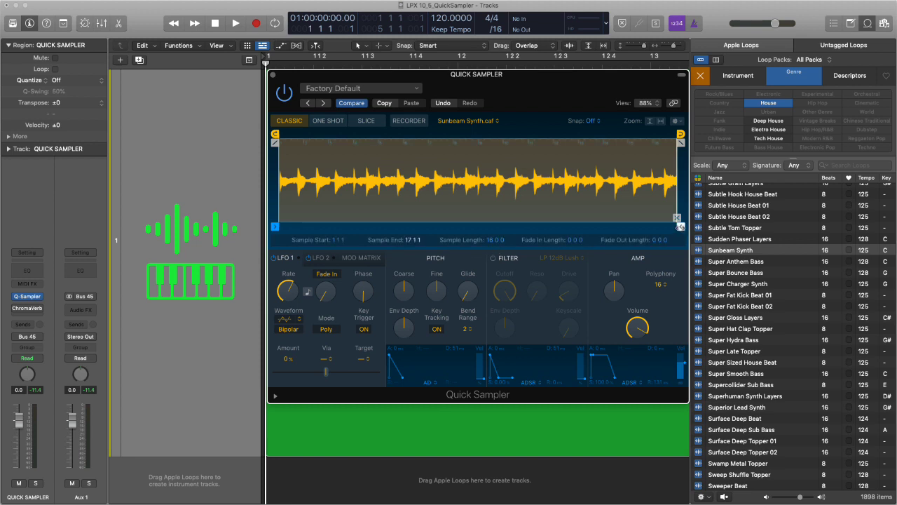
Trim the sample end to 2 4 239 and try Reverse and Alternate loop modes.
left_click_drag(679, 230, 329, 236)
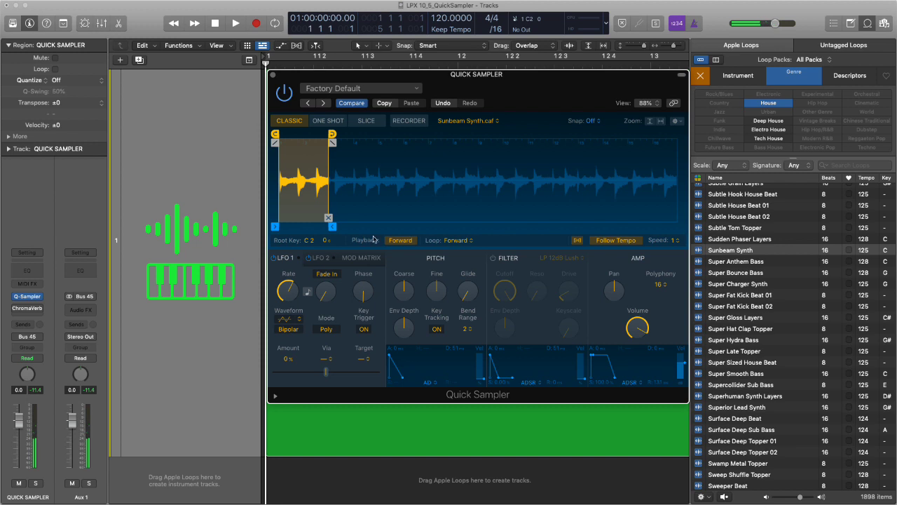
left_click(457, 240)
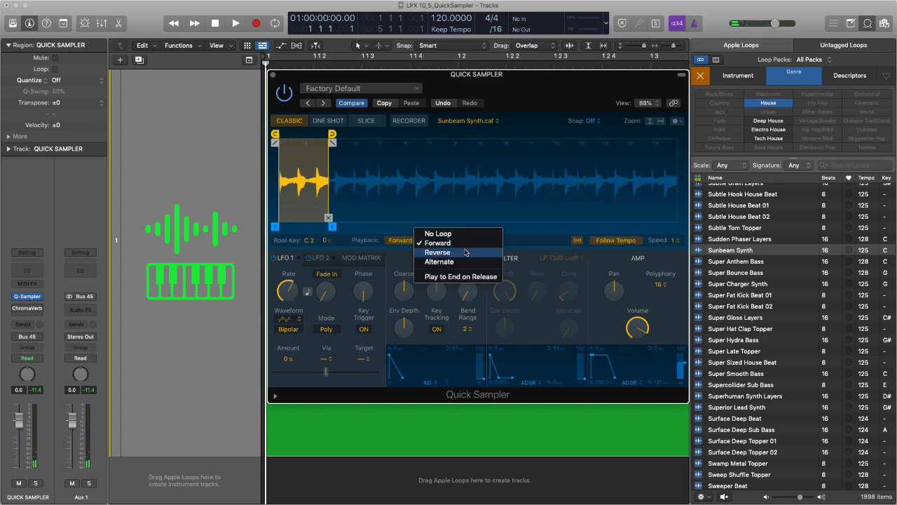
left_click(466, 252)
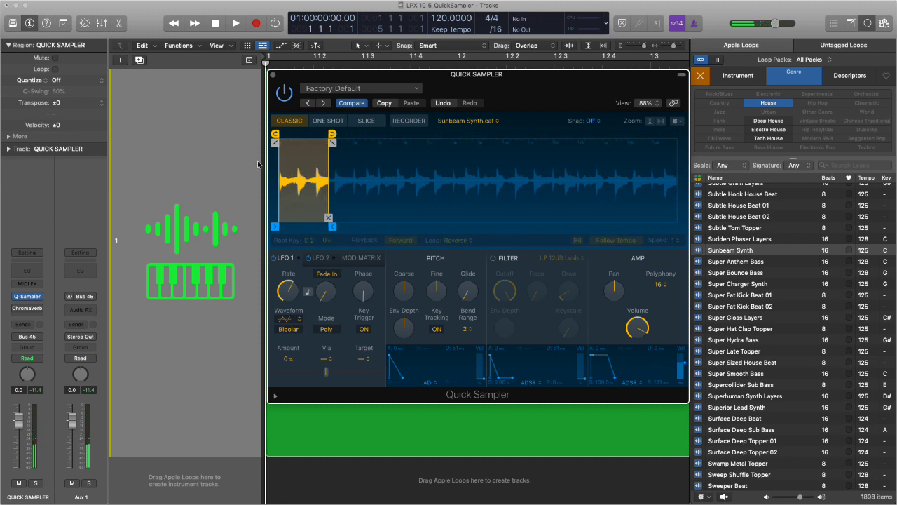
left_click(463, 240)
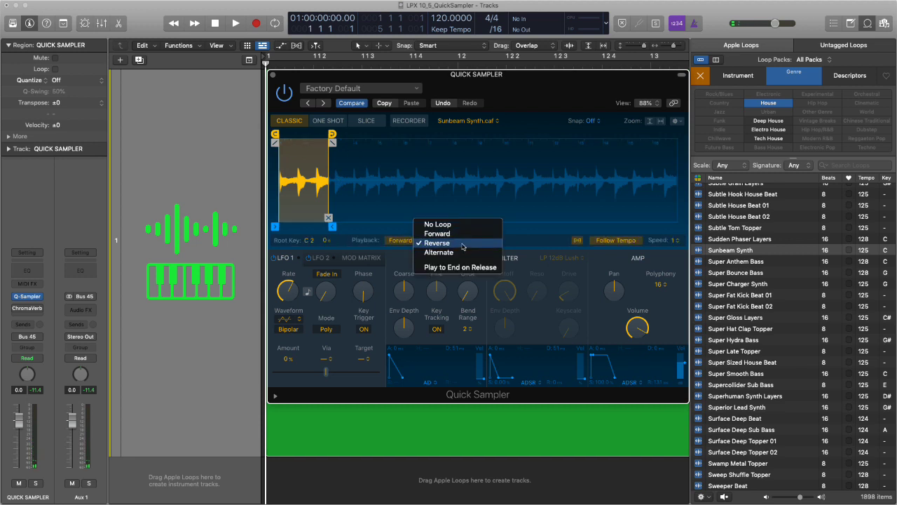
left_click(463, 254)
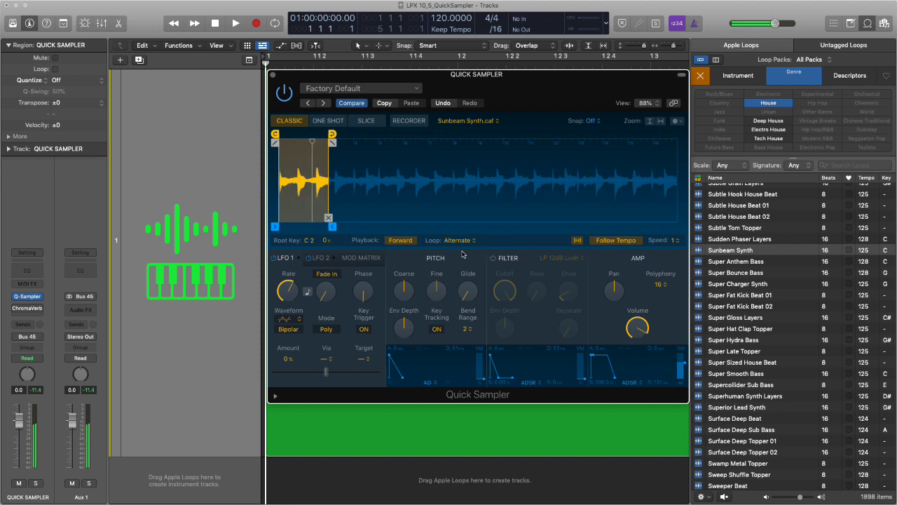
Try No Loop, then set the loop mode back to Alternate.
left_click(459, 241)
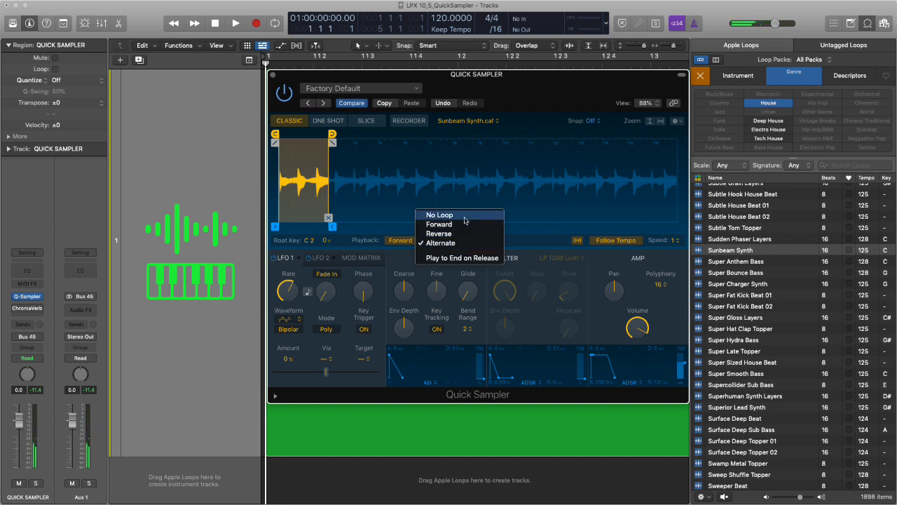
left_click(464, 213)
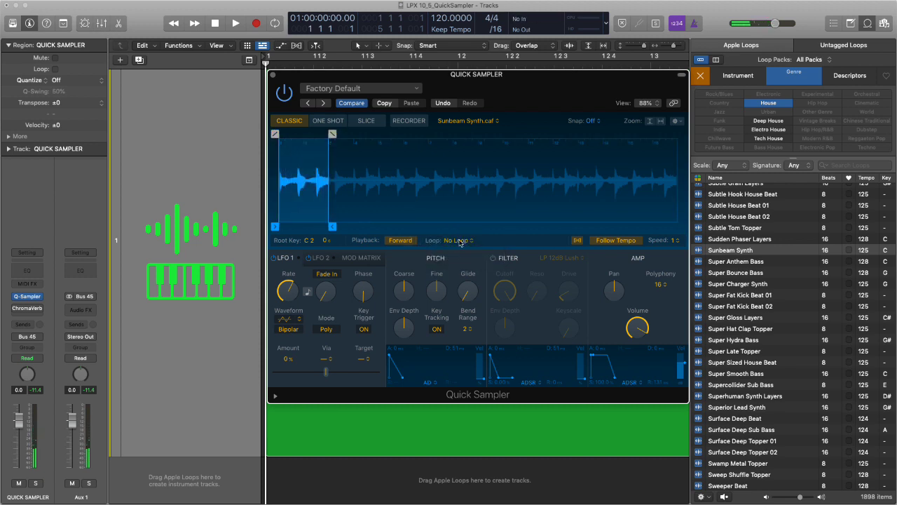
left_click(459, 240)
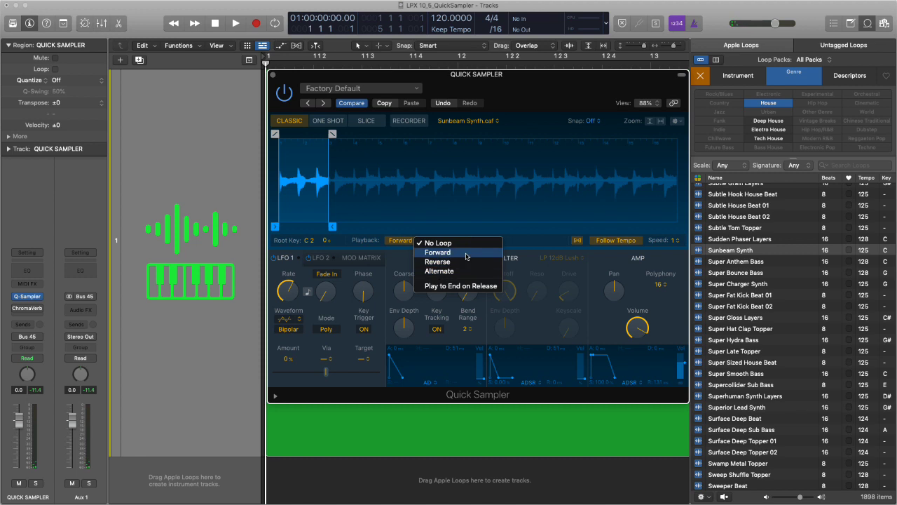
left_click(467, 270)
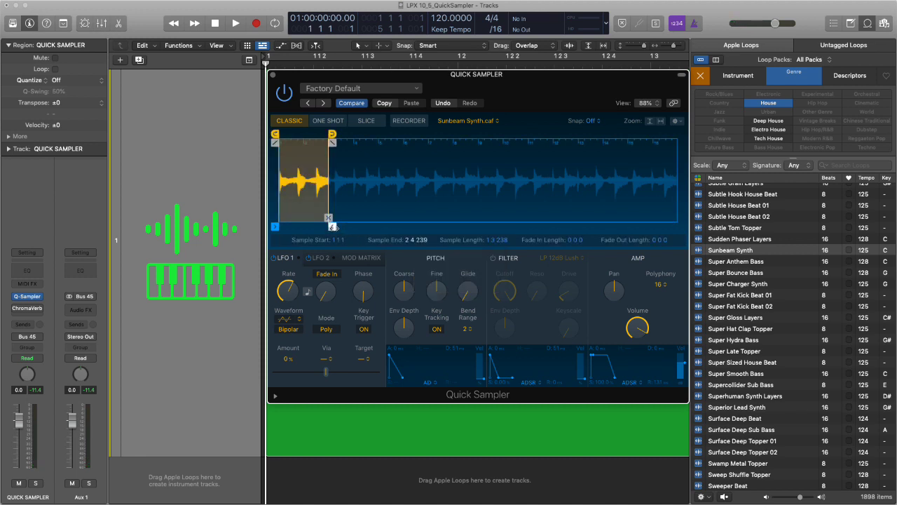
Set the sample to 2 3 10 – 6 3 119 with a loop from 4 3 37 to 5 3 51.
left_click_drag(333, 226, 422, 228)
left_click_drag(274, 227, 347, 227)
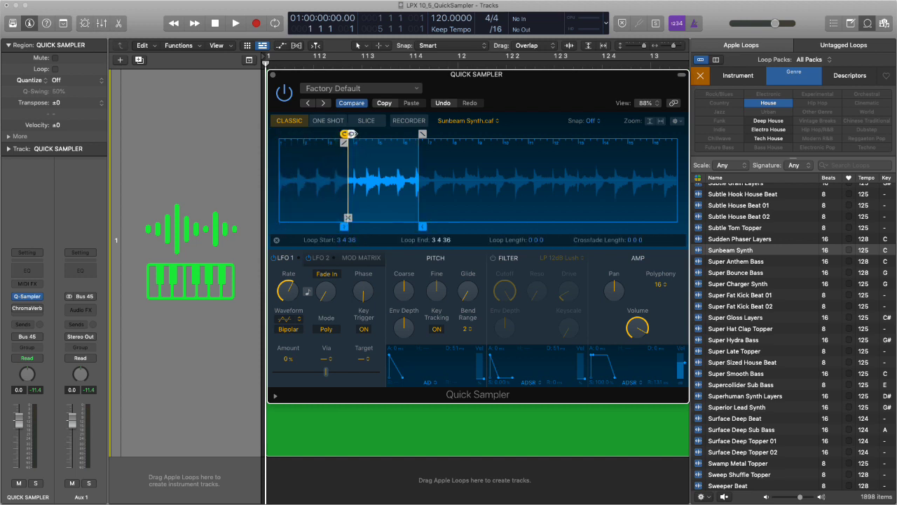
left_click_drag(352, 133, 400, 134)
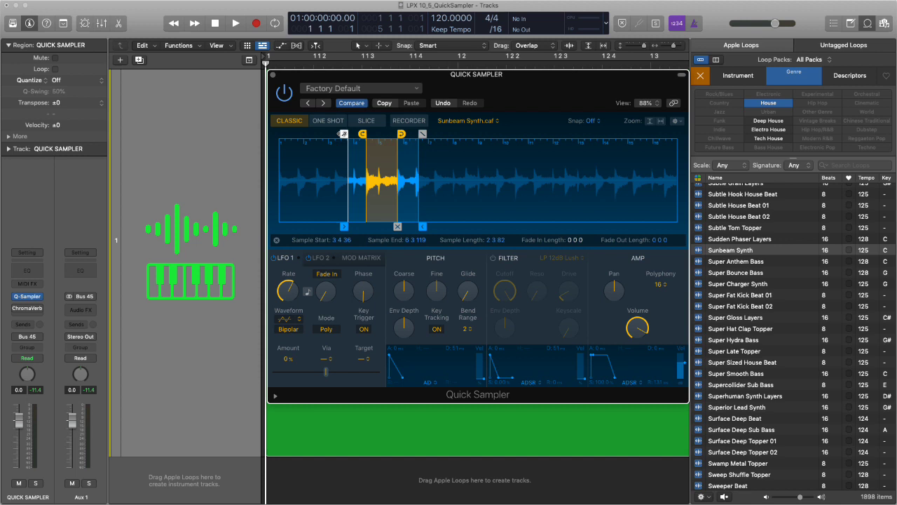
left_click(276, 240)
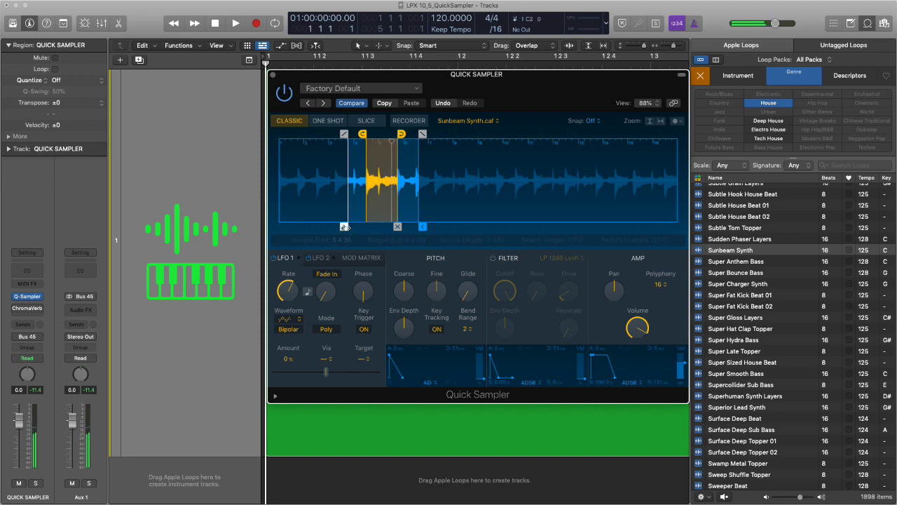
left_click_drag(344, 226, 312, 228)
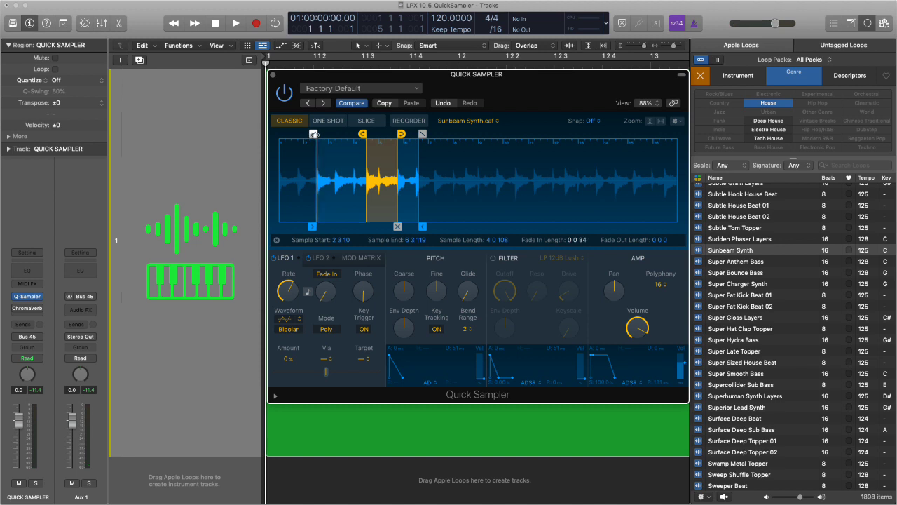
Add a 0 3 91 fade-out, start the sample at 1 1 1, and widen the fade-in to 3 0 5.
left_click_drag(315, 134, 362, 143)
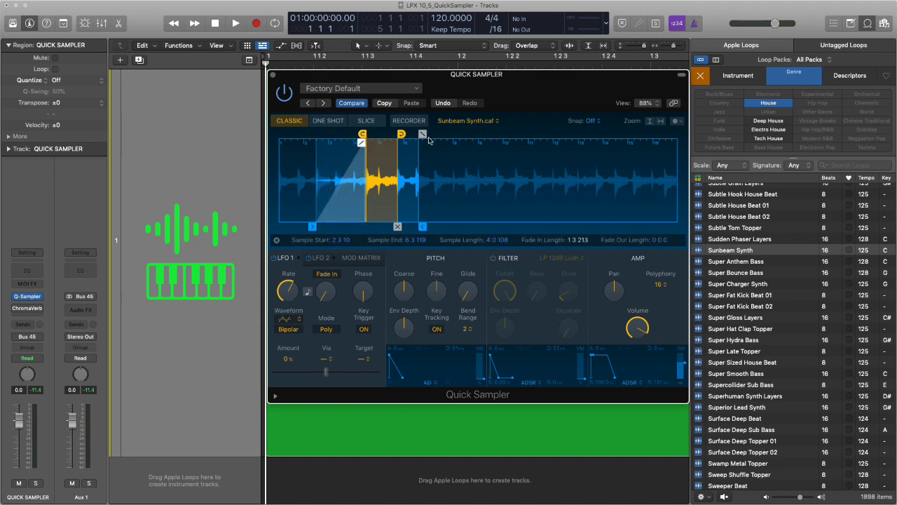
left_click_drag(422, 134, 402, 143)
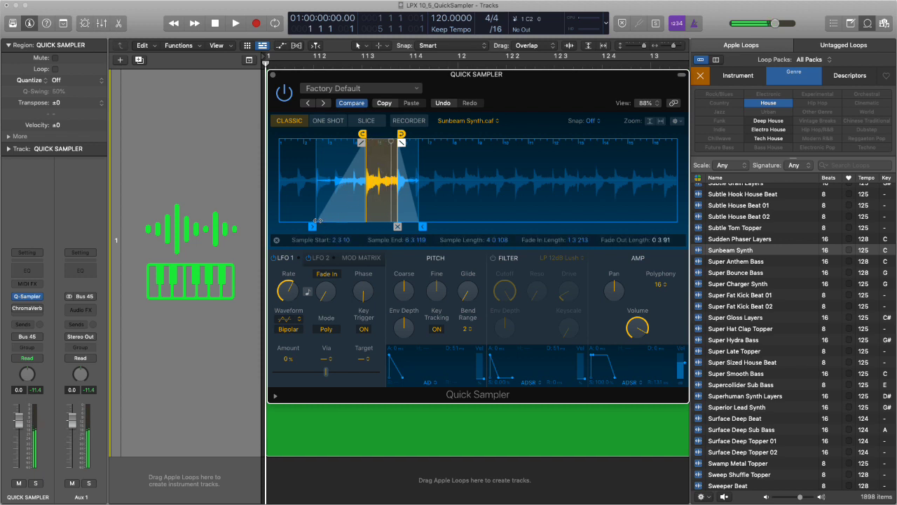
left_click_drag(311, 226, 274, 225)
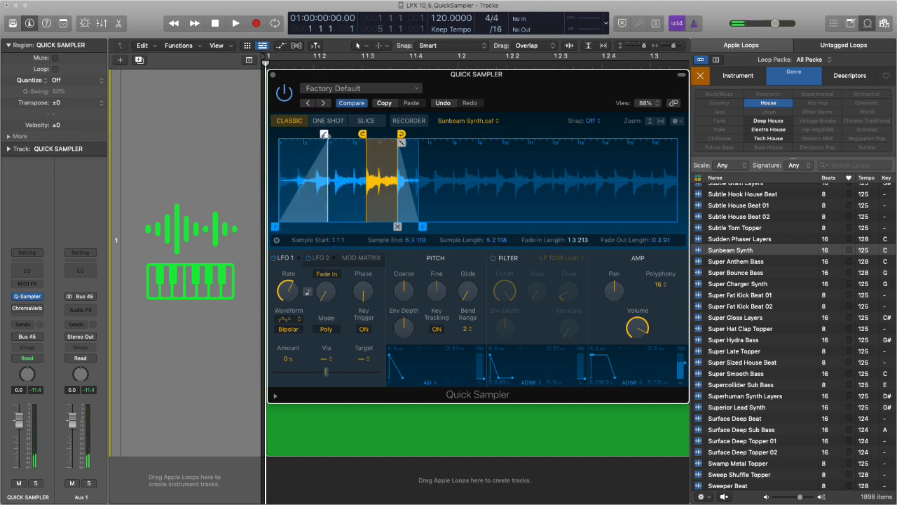
left_click_drag(325, 133, 349, 134)
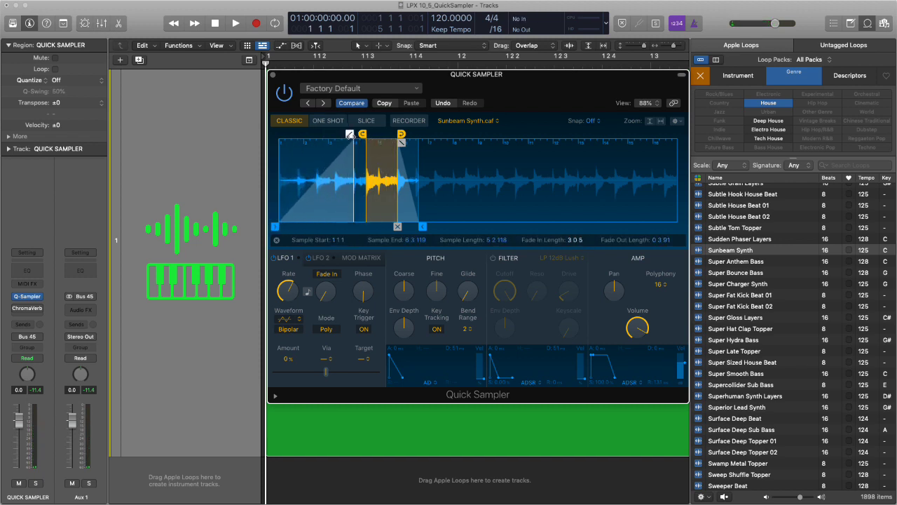
Extend the loop end and drag the loop crossfade out to 2 3 9.
left_click(402, 133)
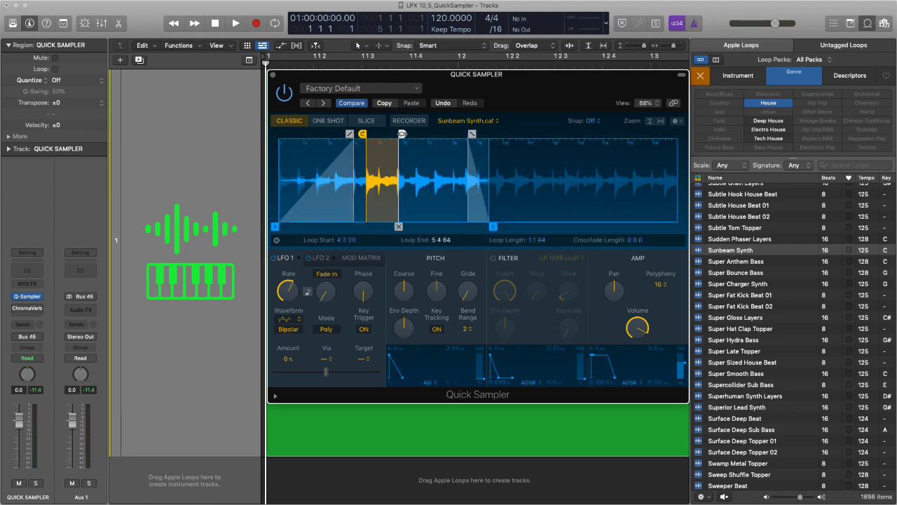
left_click_drag(402, 133, 439, 134)
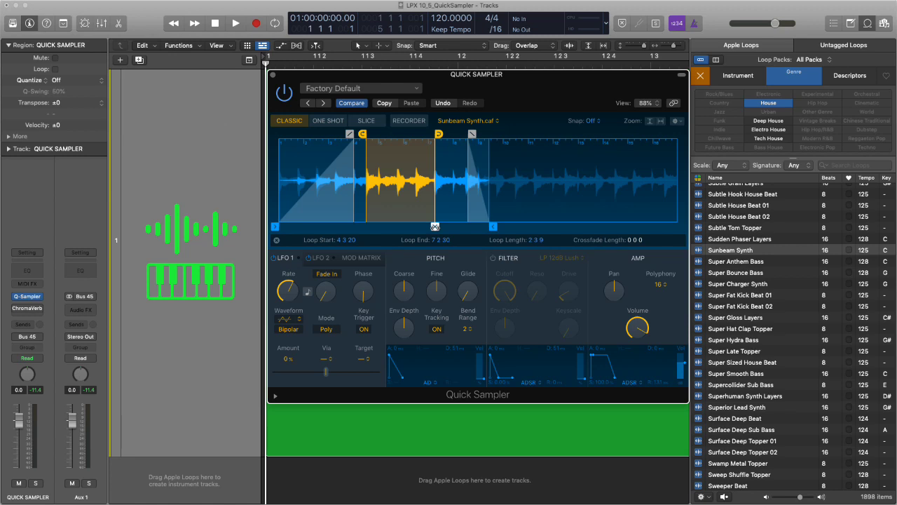
left_click_drag(435, 226, 419, 227)
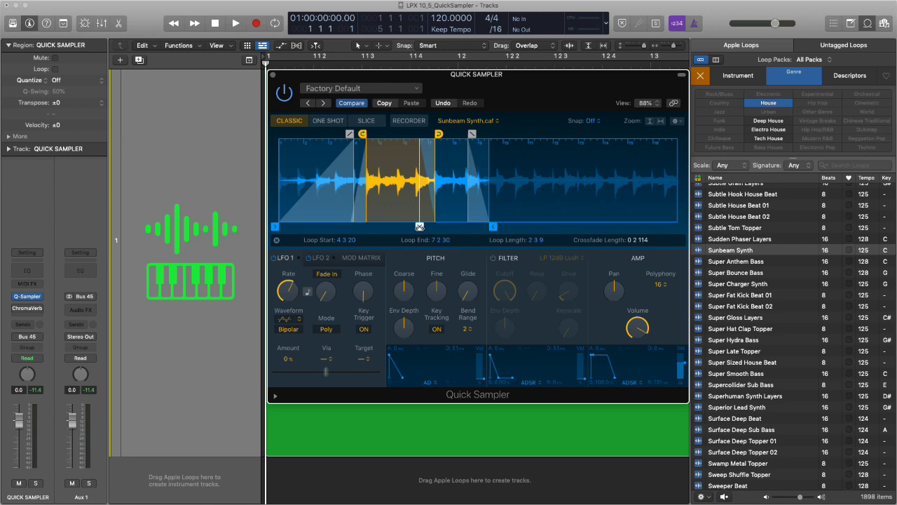
left_click_drag(420, 226, 418, 227)
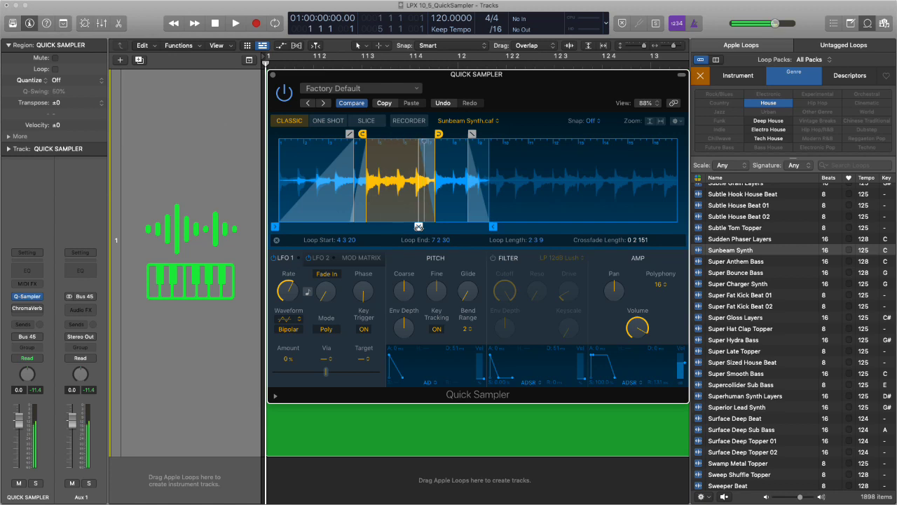
left_click_drag(418, 226, 378, 226)
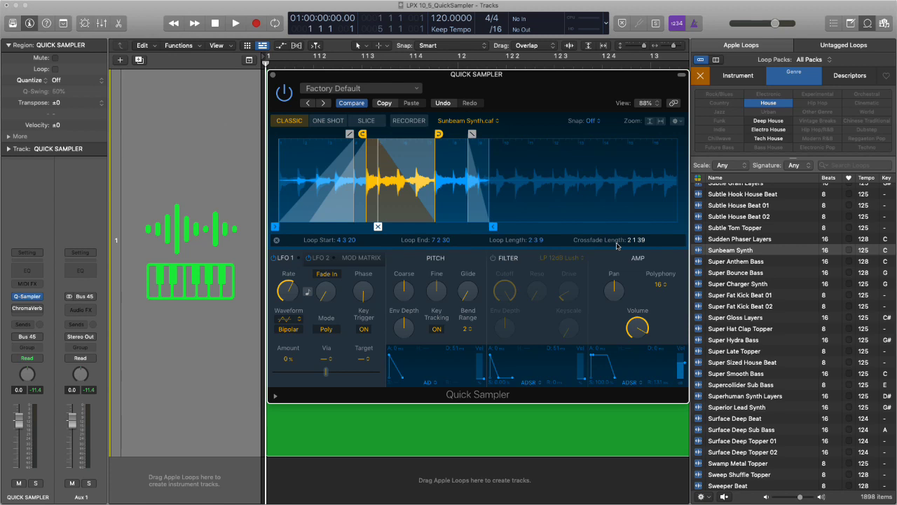
left_click_drag(378, 226, 366, 227)
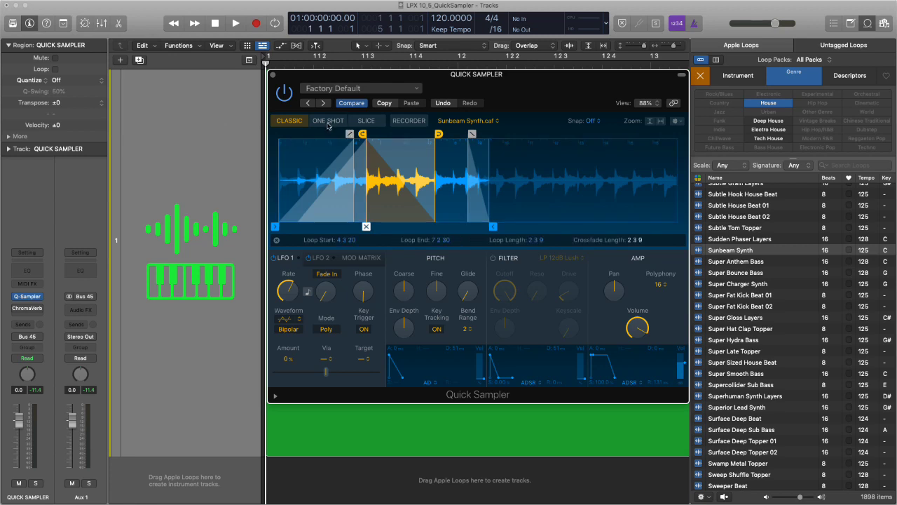
Switch to One Shot, end the sample at 3 2 11, and add a short fade-out.
left_click(328, 120)
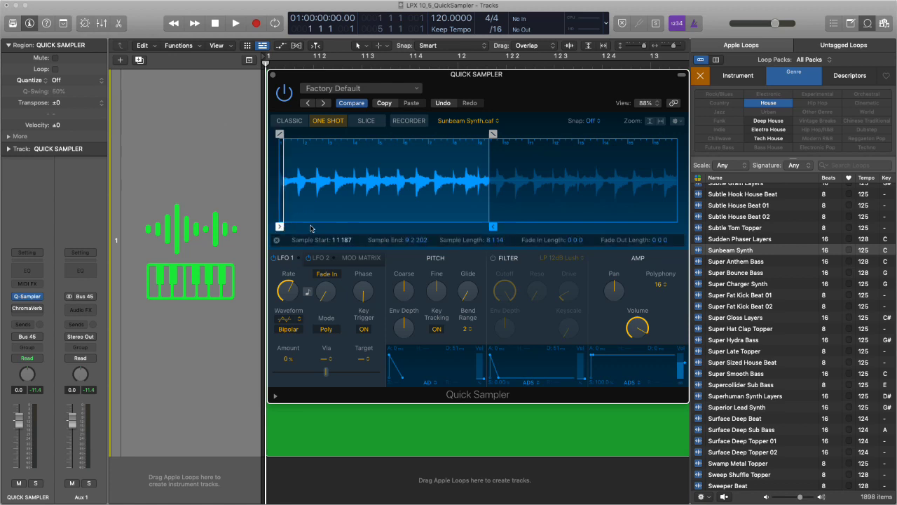
mouse_move(277, 226)
left_mouse_down()
mouse_move(347, 226)
mouse_move(279, 226)
left_mouse_up()
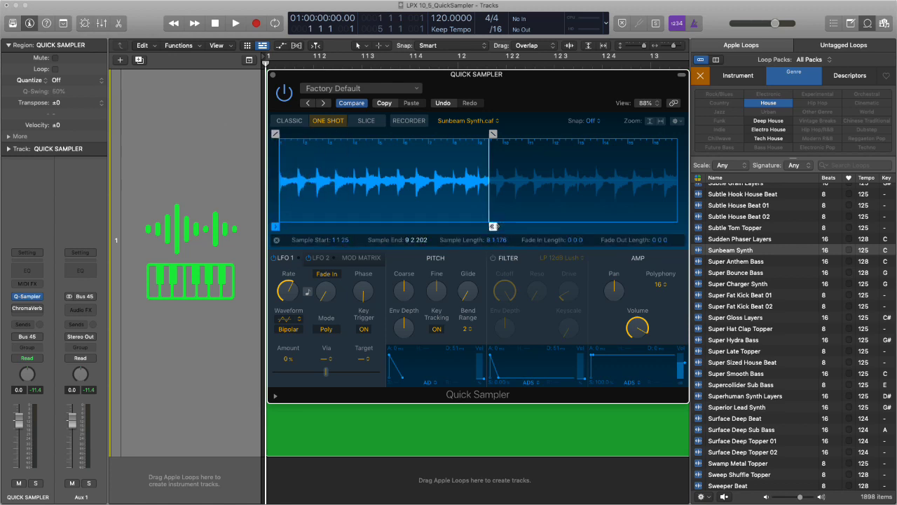
left_click_drag(493, 226, 338, 225)
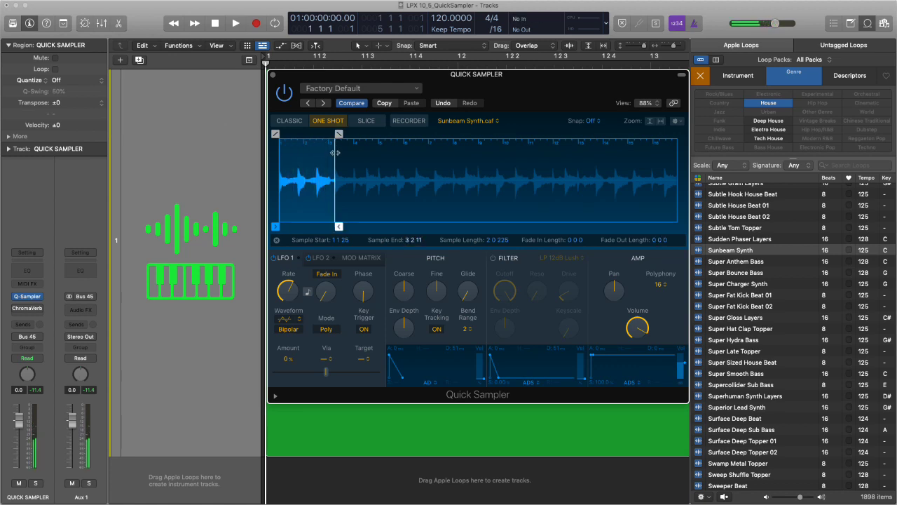
left_click_drag(339, 133, 331, 133)
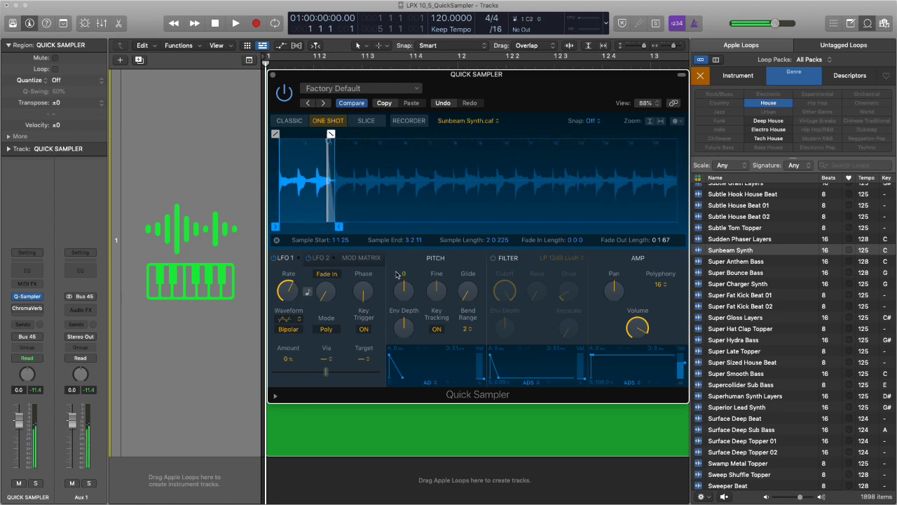
left_click_drag(331, 133, 305, 133)
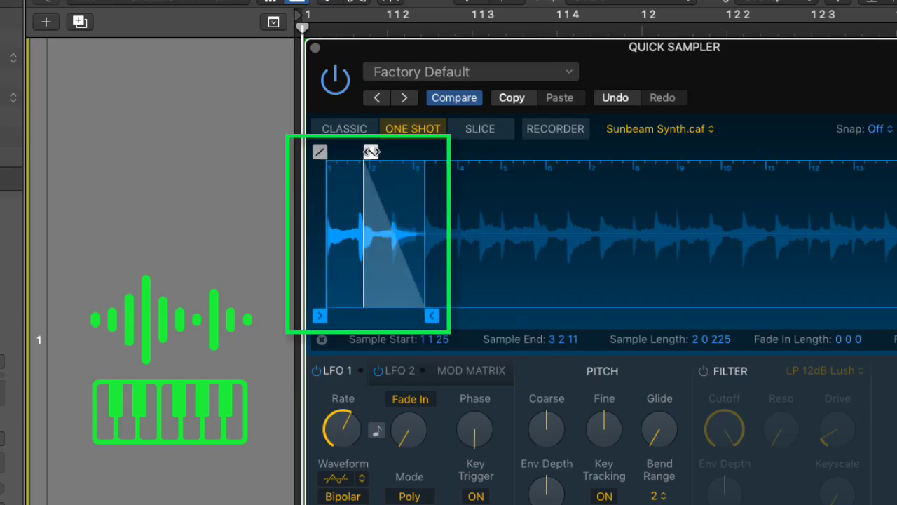
left_click_drag(370, 151, 365, 150)
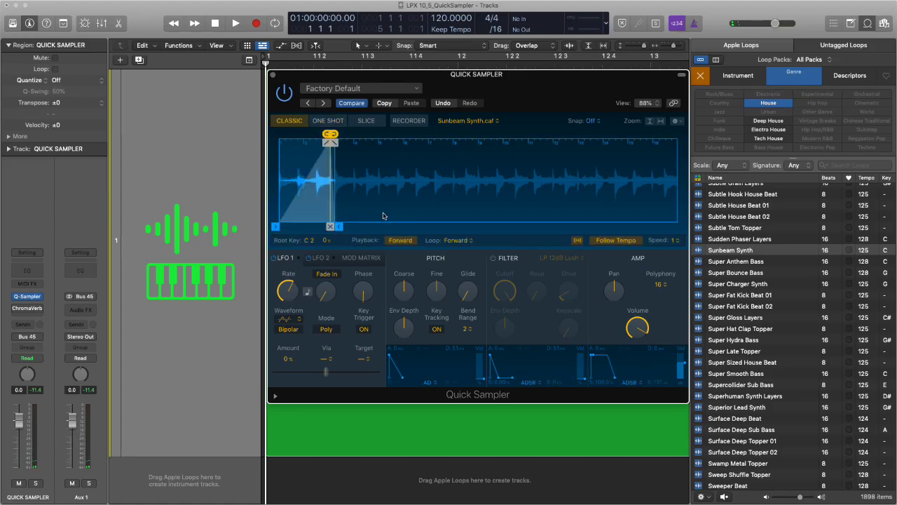
Extend the sample end to 13 3 90 and drag out a loop region mid-sample.
mouse_move(337, 227)
left_mouse_down()
mouse_move(669, 228)
mouse_move(596, 227)
left_mouse_up()
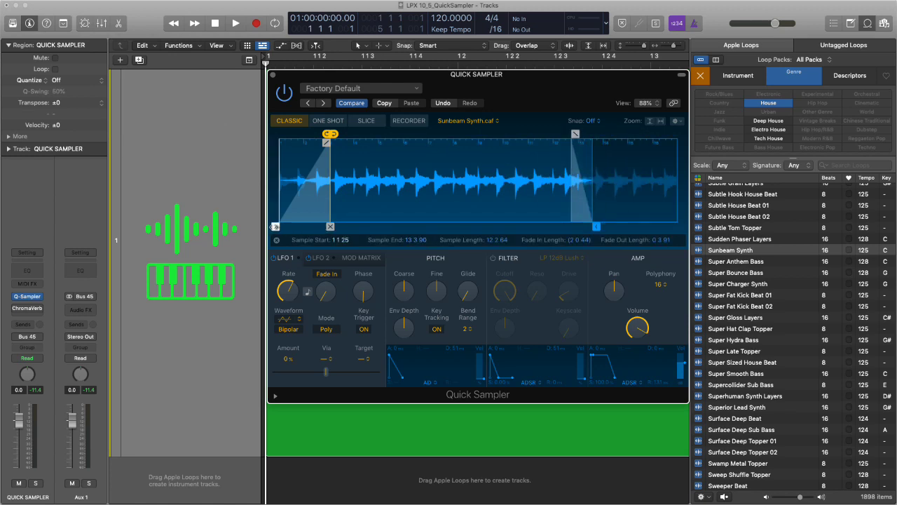
mouse_move(390, 136)
left_mouse_down()
mouse_move(494, 139)
mouse_move(473, 138)
left_mouse_up()
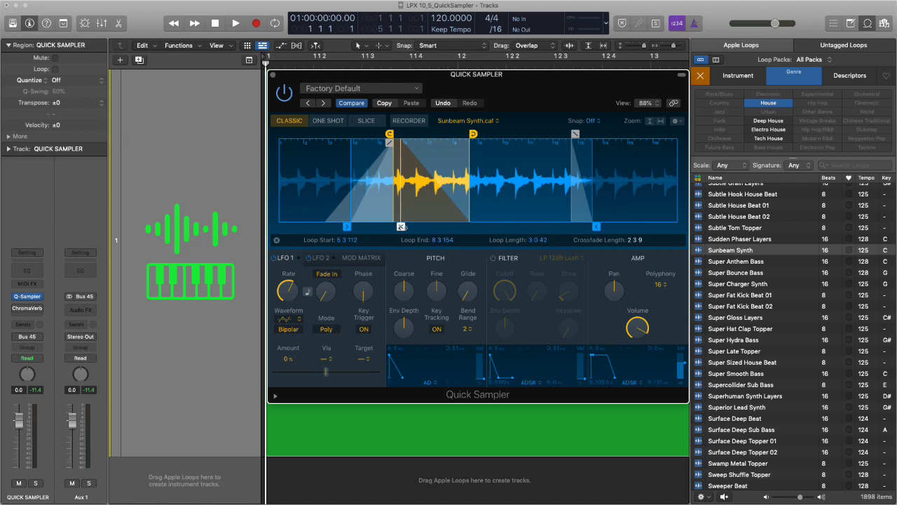
left_click_drag(411, 226, 460, 226)
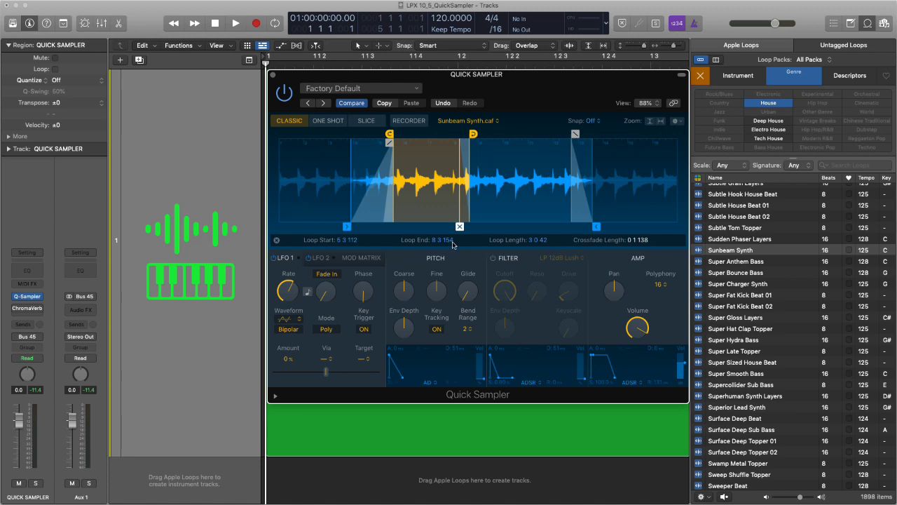
Fine-tune Loop Start and Loop End to 9 4 113, and shorten the crossfade.
left_click_drag(446, 240, 447, 243)
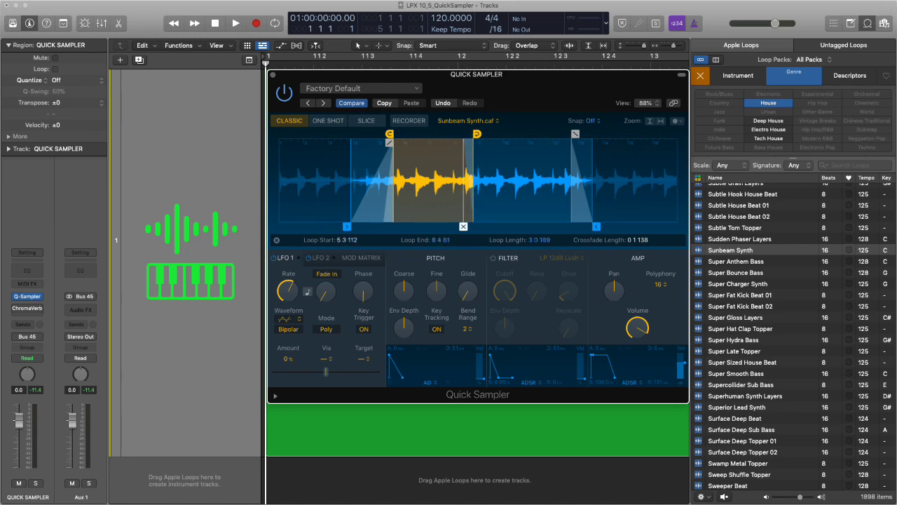
left_click_drag(340, 240, 340, 240)
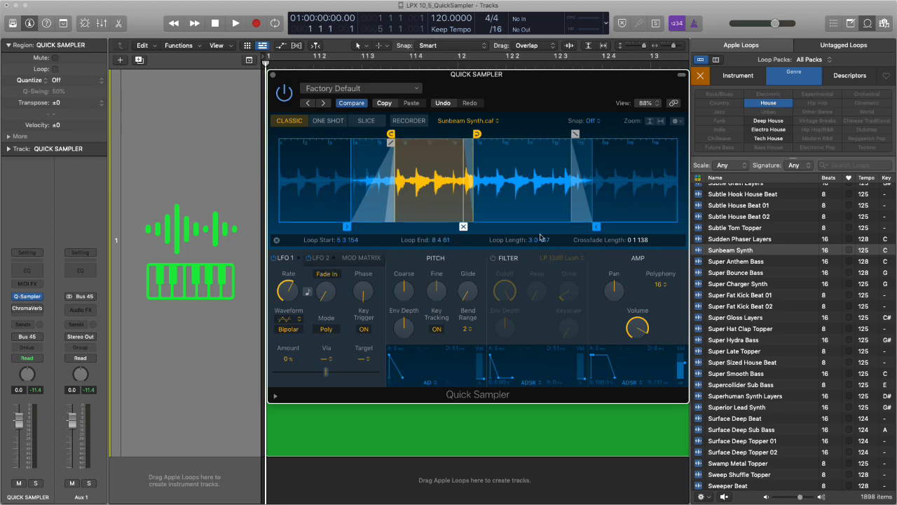
left_click_drag(543, 240, 558, 240)
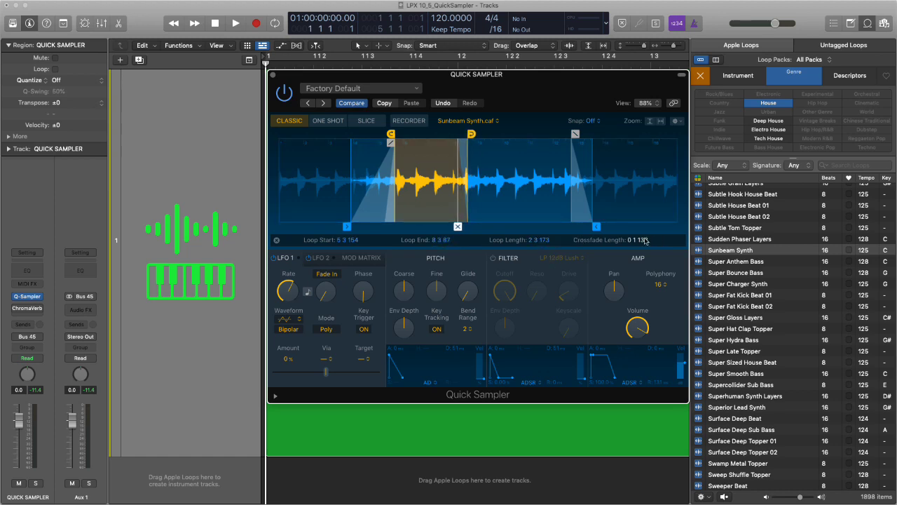
left_click_drag(645, 240, 645, 246)
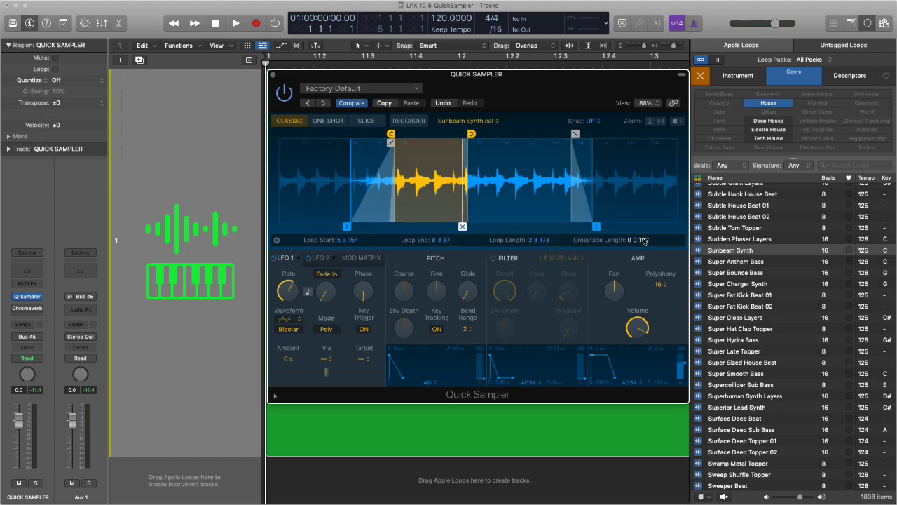
left_click_drag(471, 134, 503, 133)
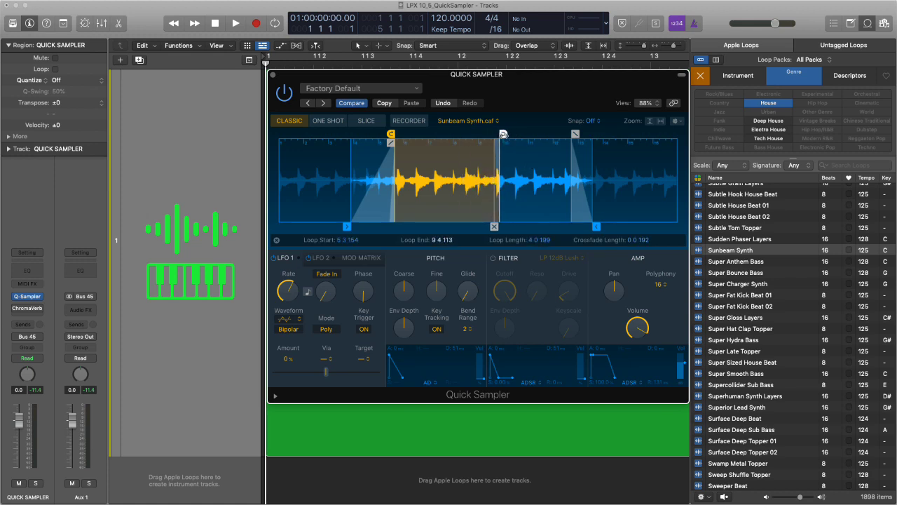
left_click_drag(391, 133, 404, 133)
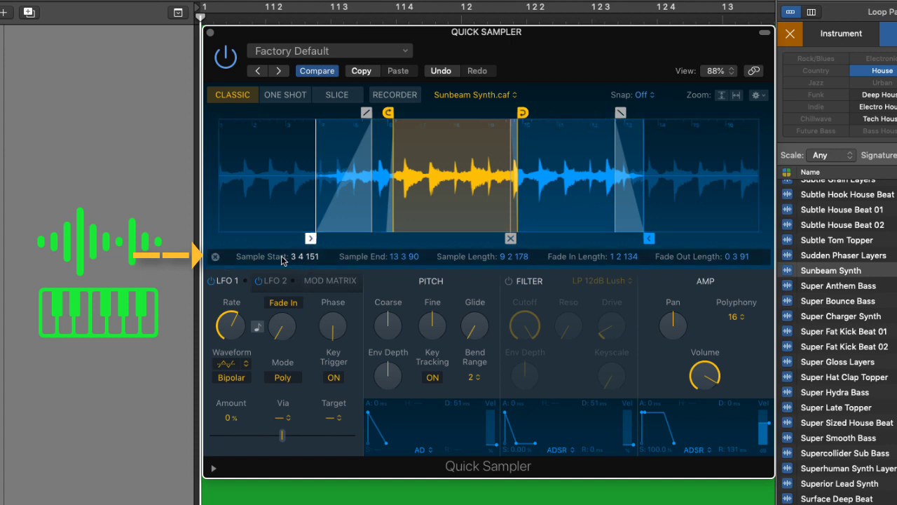
mouse_move(307, 261)
left_mouse_down()
mouse_move(307, 243)
mouse_move(306, 260)
left_mouse_up()
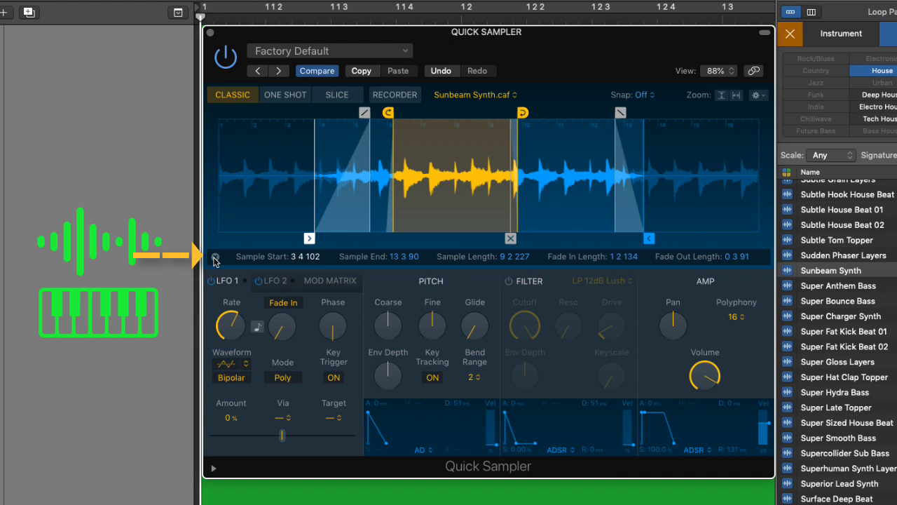
Show the playback settings and pull Loop Start back to 6 2 106.
left_click(215, 259)
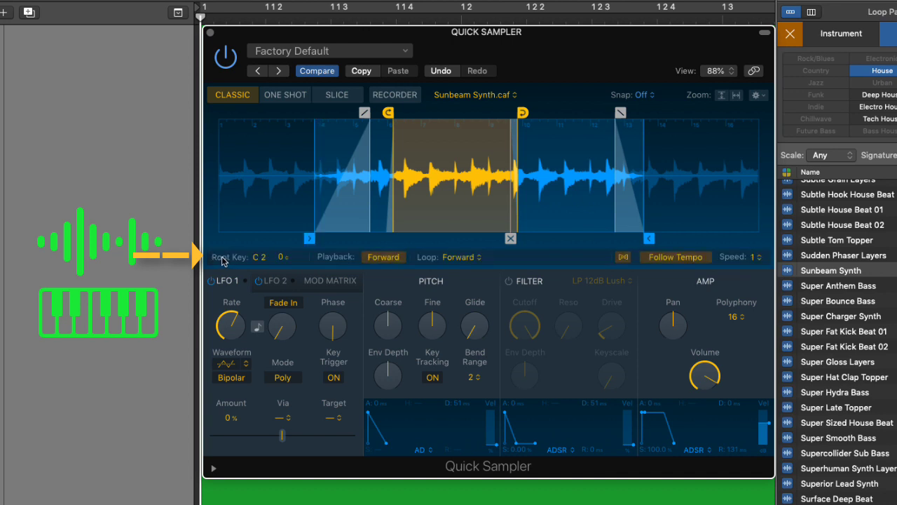
mouse_move(389, 112)
left_mouse_down()
mouse_move(407, 113)
mouse_move(390, 112)
mouse_move(398, 112)
left_mouse_up()
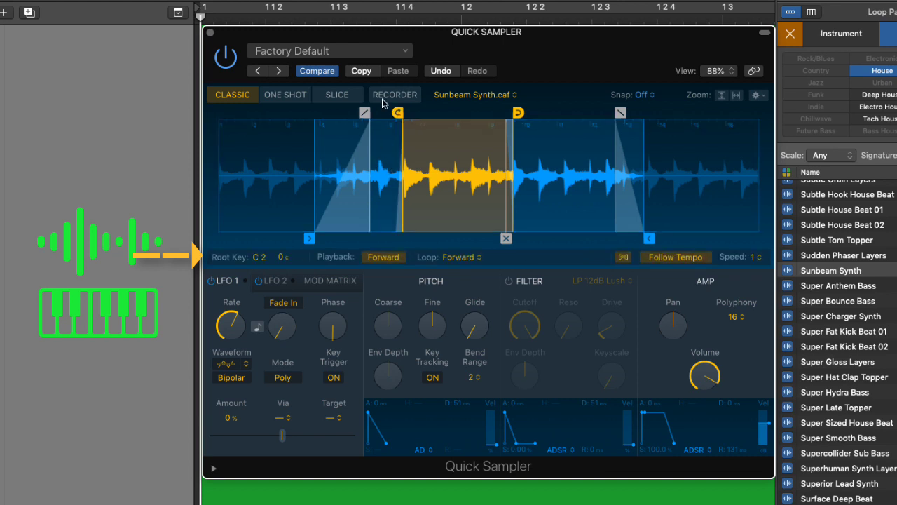
mouse_move(309, 238)
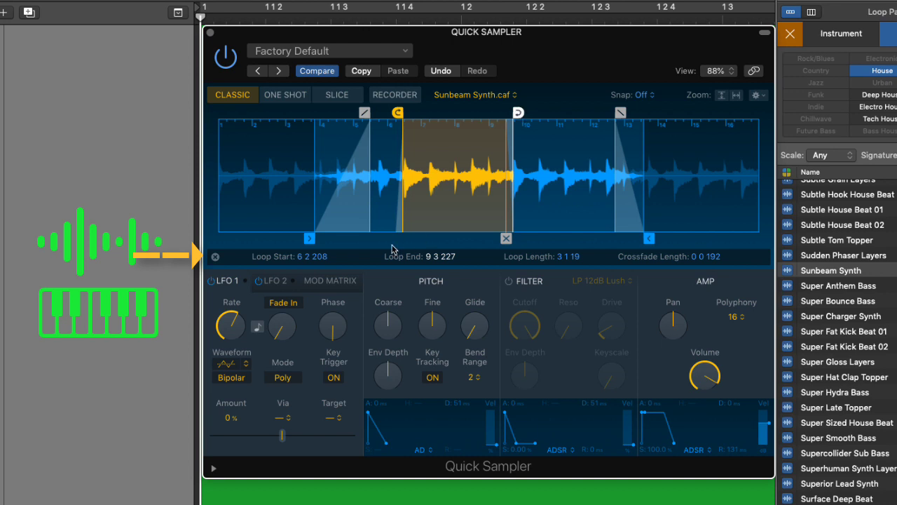
mouse_move(320, 256)
left_mouse_down()
mouse_move(320, 266)
mouse_move(315, 259)
left_mouse_up()
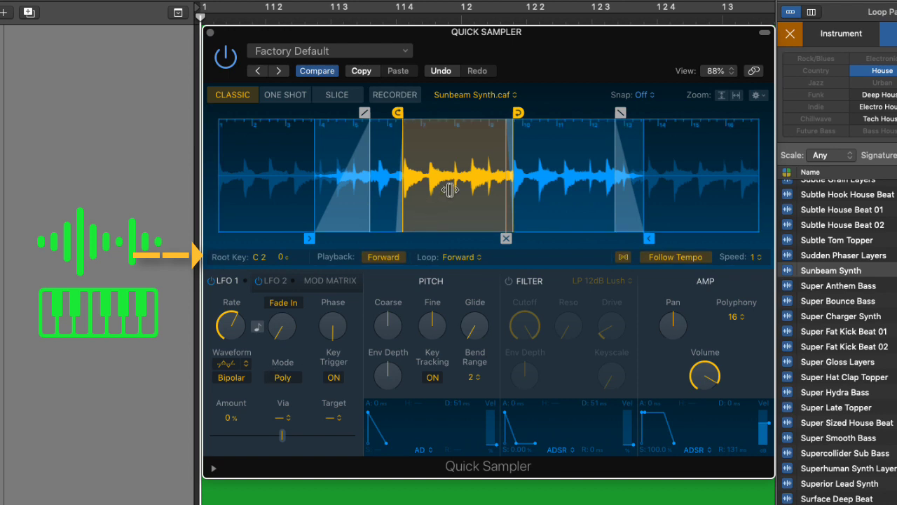
Slide the sample window and its loop along the waveform until Sample Start reads 2 2 226.
left_click_drag(449, 182, 474, 178)
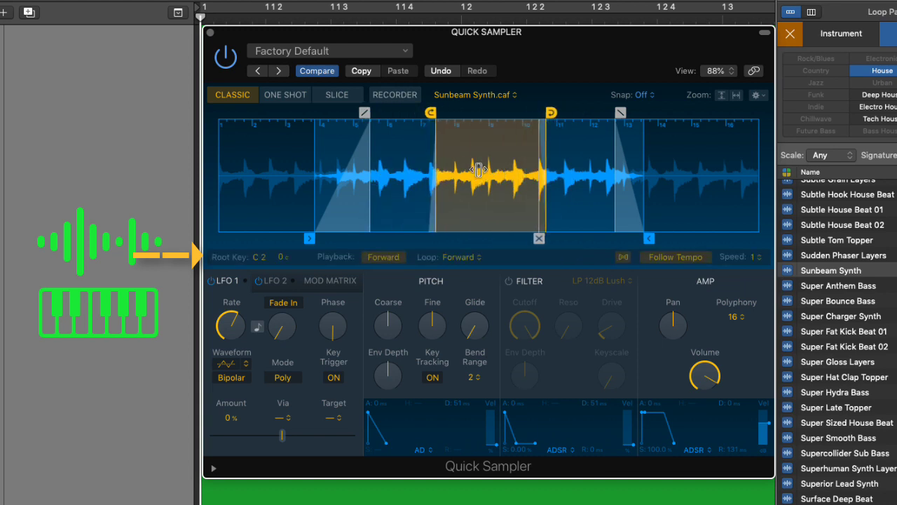
left_click(309, 239)
left_click_drag(309, 239, 348, 234)
left_click_drag(460, 205, 431, 204)
left_click_drag(408, 169, 433, 171)
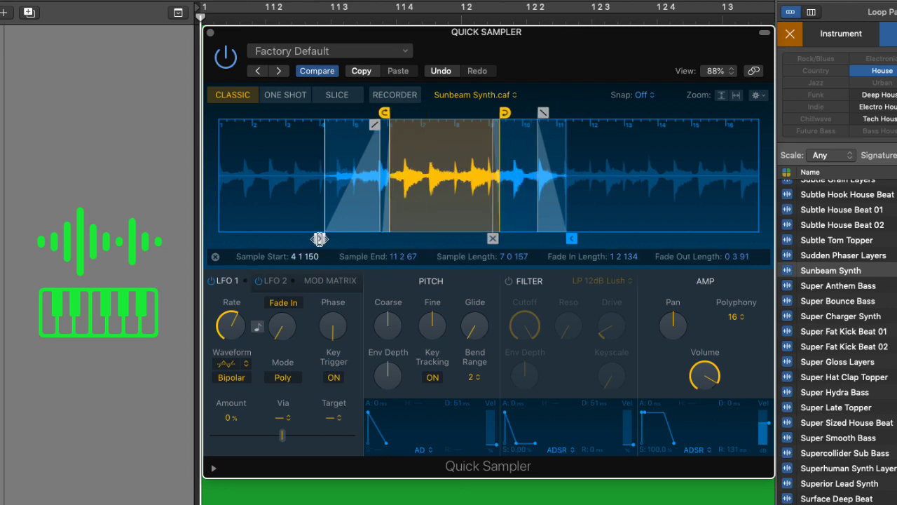
left_click_drag(319, 239, 379, 241)
left_click_drag(328, 239, 262, 241)
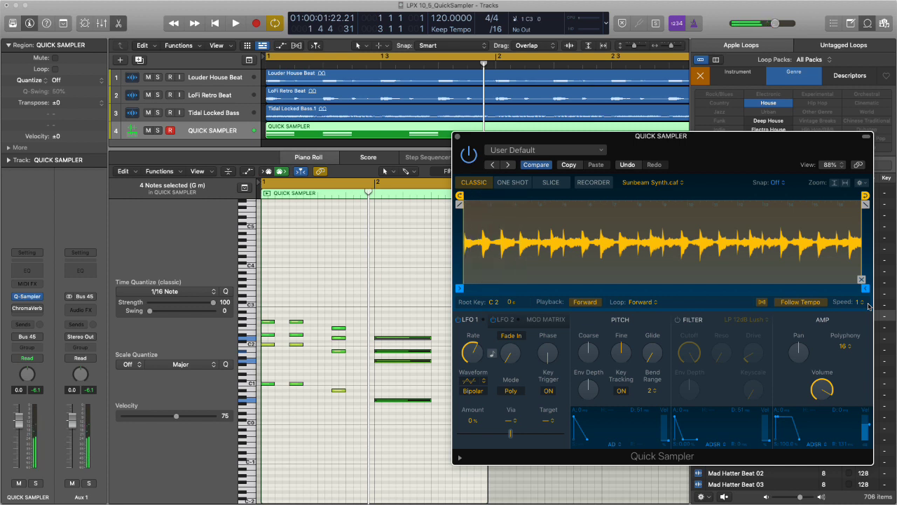
left_click_drag(862, 305, 863, 300)
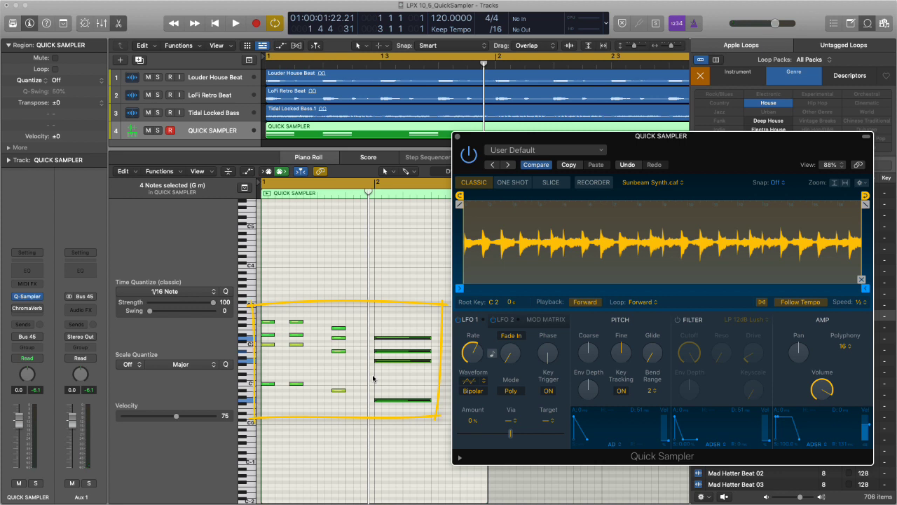
key("space")
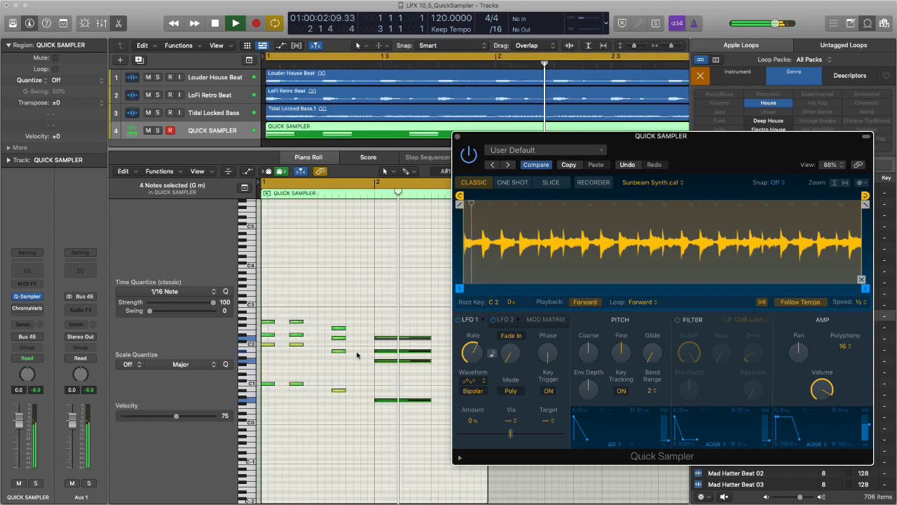
key("space")
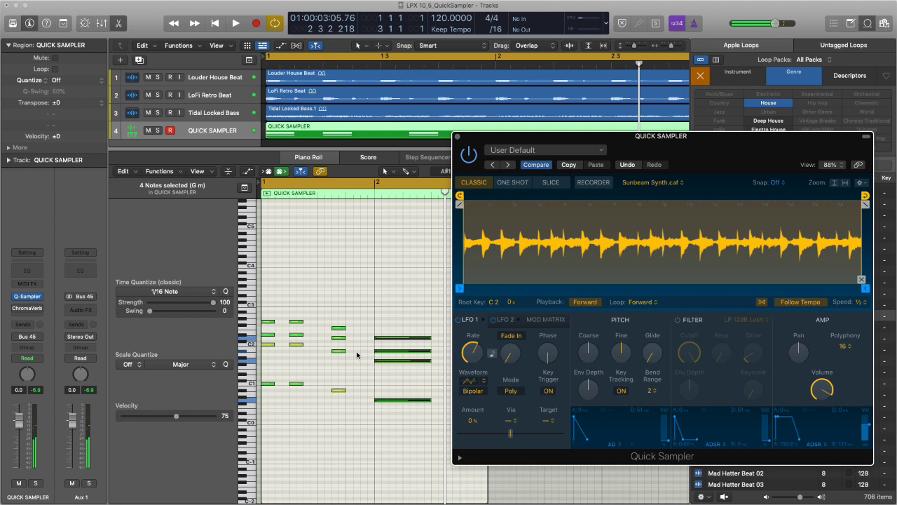
Set sample playback and loop to Reverse and audition the chord pad.
left_click(585, 302)
key("space")
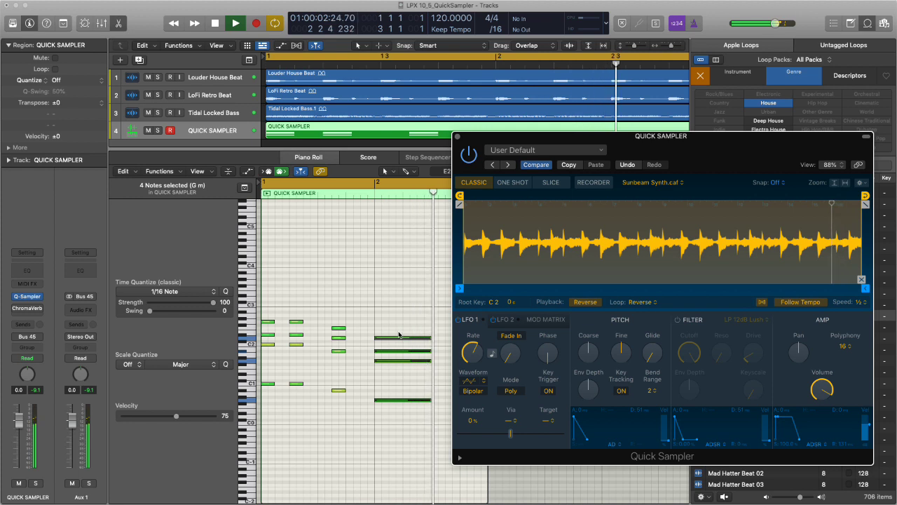
key("space")
Select chord notes down to the lowest one in the Piano Roll and replay the pad.
left_click_drag(400, 313, 400, 400)
left_click(431, 401)
key("space")
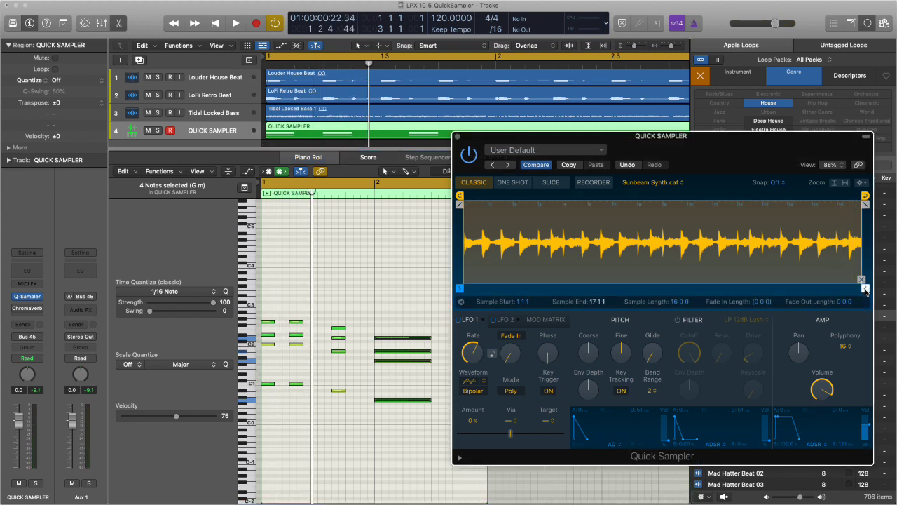
Trim the sample end back to its opening section and listen to it.
mouse_move(865, 288)
left_mouse_down()
mouse_move(490, 298)
mouse_move(482, 290)
left_mouse_up()
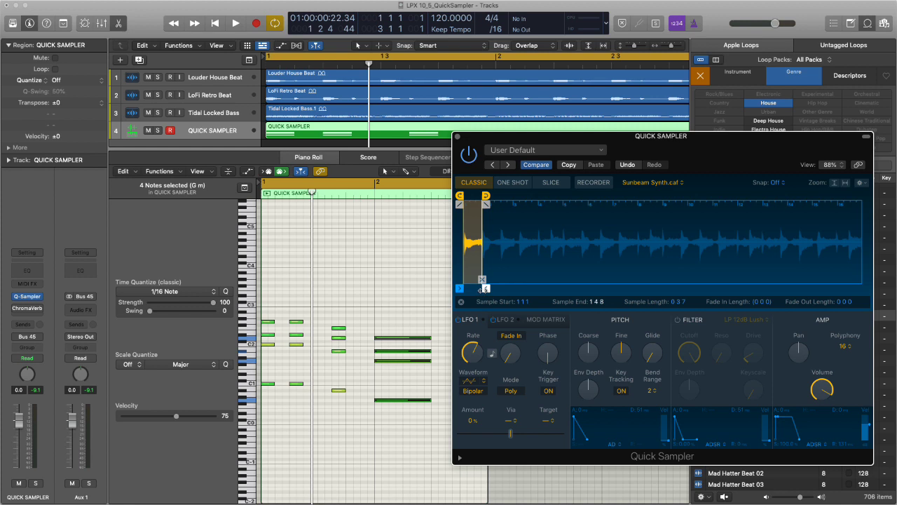
key("space")
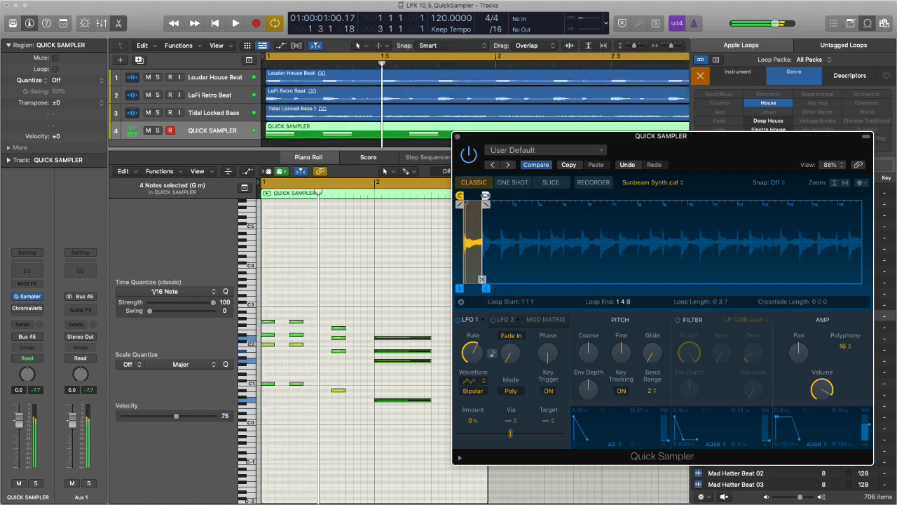
key("space")
Set Loop End to 1 4 8 with a 0 3 7 crossfade and audition the loop.
left_click_drag(481, 279, 479, 280)
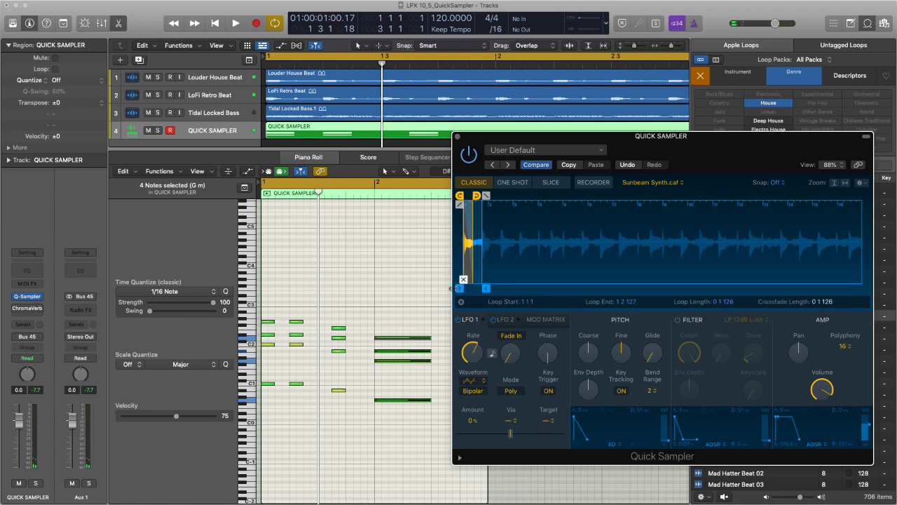
left_click_drag(476, 195, 486, 196)
left_click_drag(473, 280, 470, 317)
key("space")
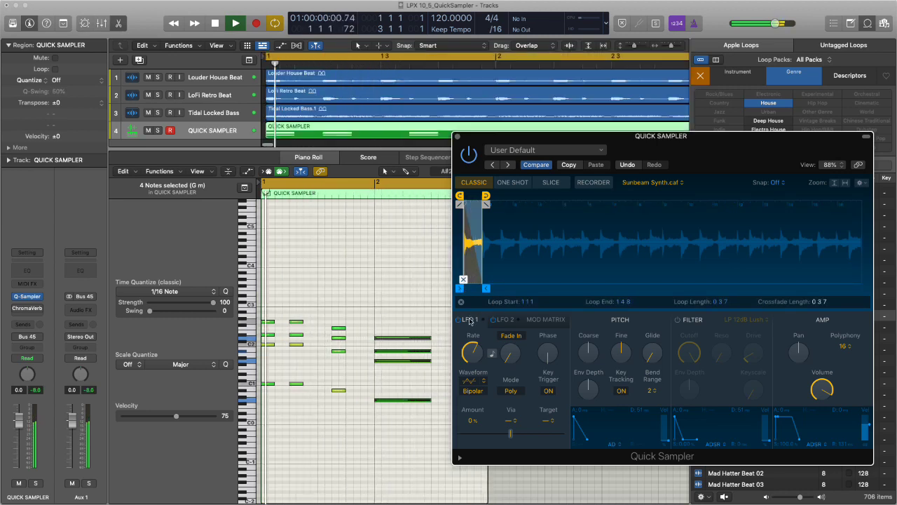
key("space")
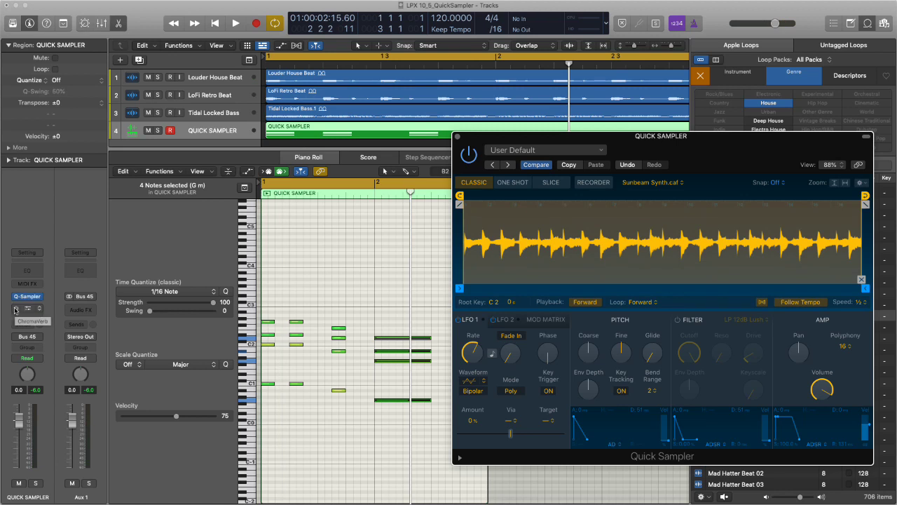
Play the pad, switch playback and loop back to Reverse, and listen again.
key("space")
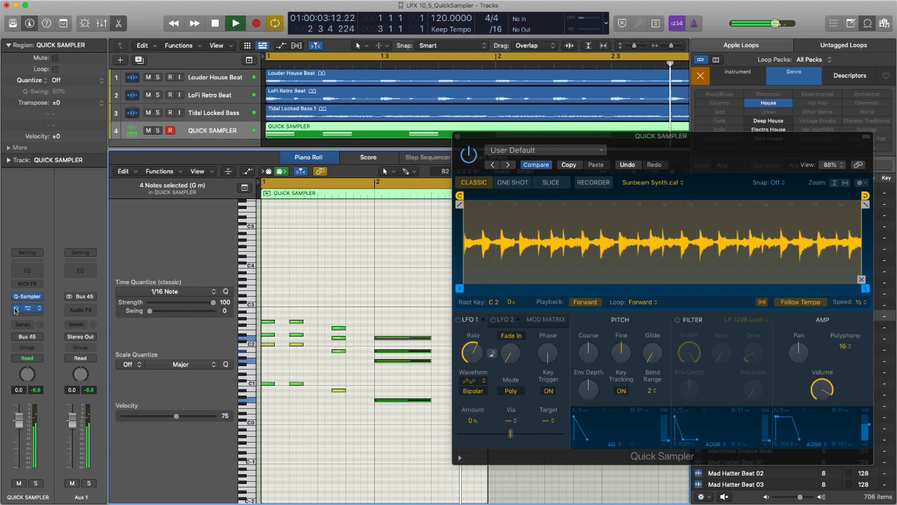
key("space")
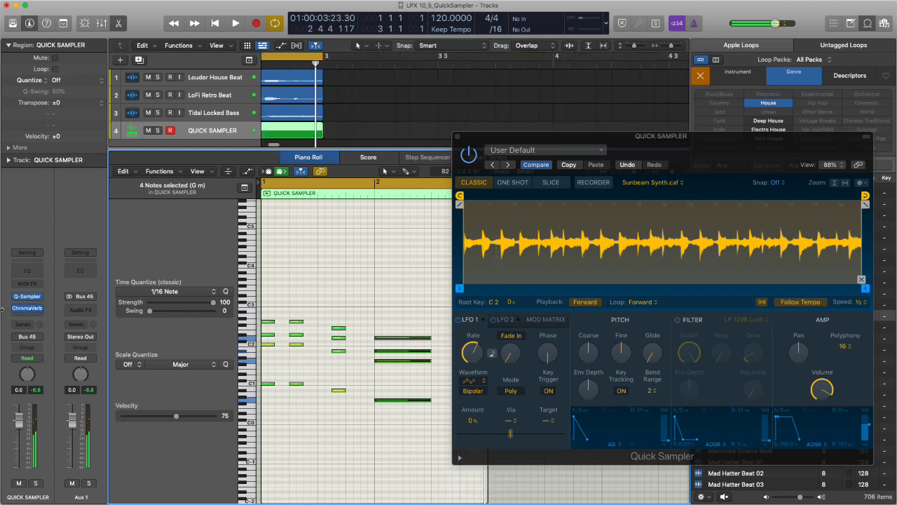
left_click(585, 302)
key("space")
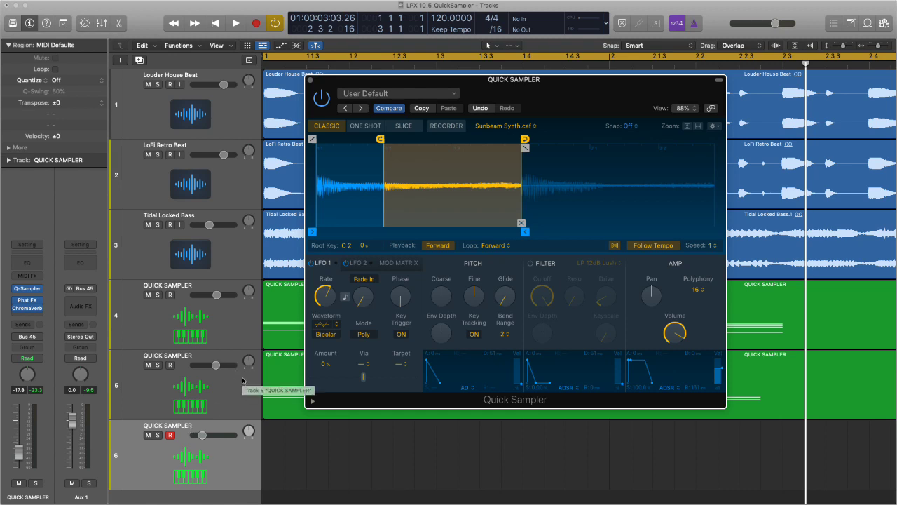
Play and stop the lead sound to hear its forward middle loop.
key("space")
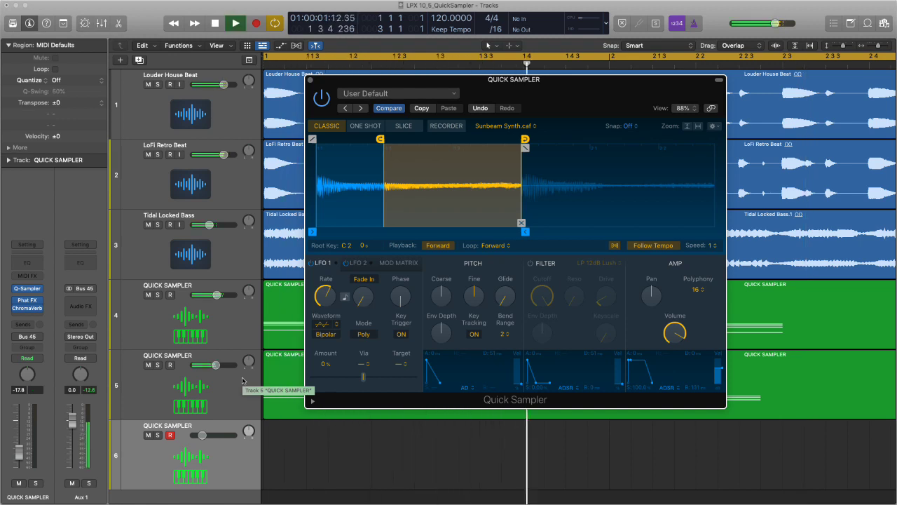
key("space")
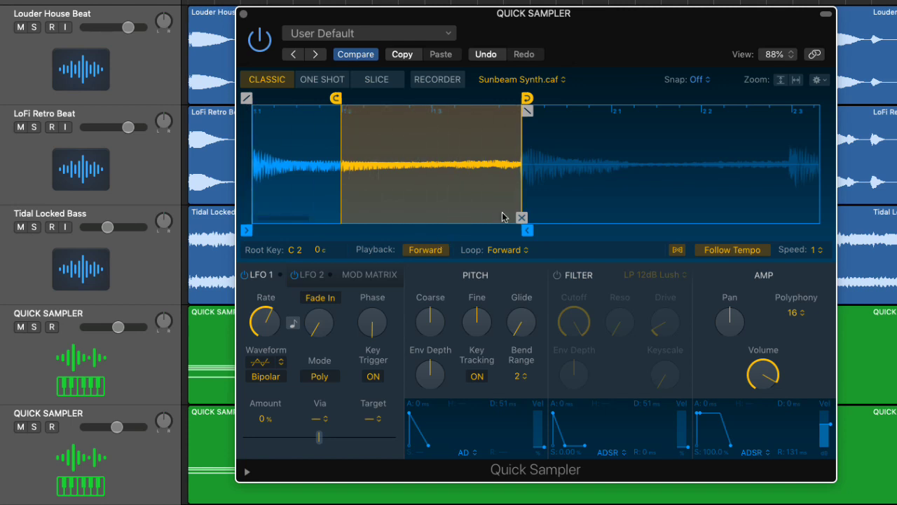
Drag out a loop crossfade, widen it, then narrow it back to about 0 0 15.
left_click_drag(521, 217, 512, 217)
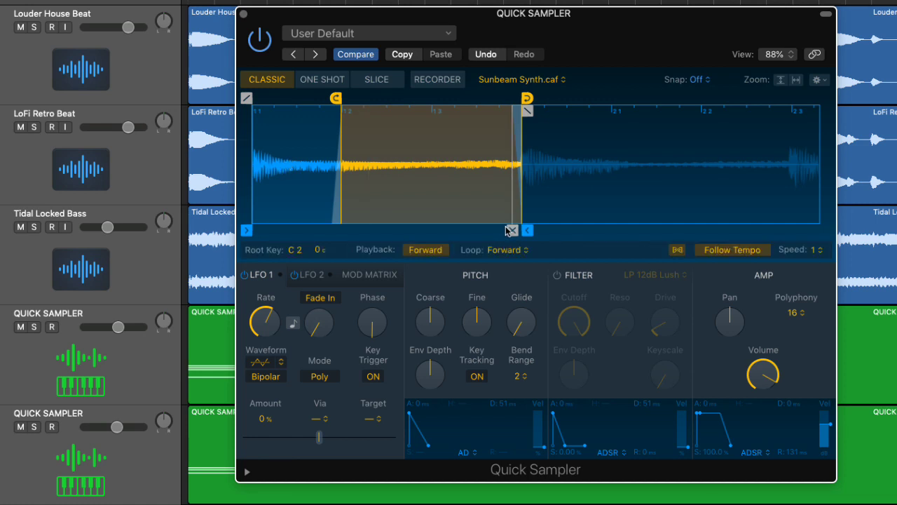
left_click_drag(512, 230, 339, 219)
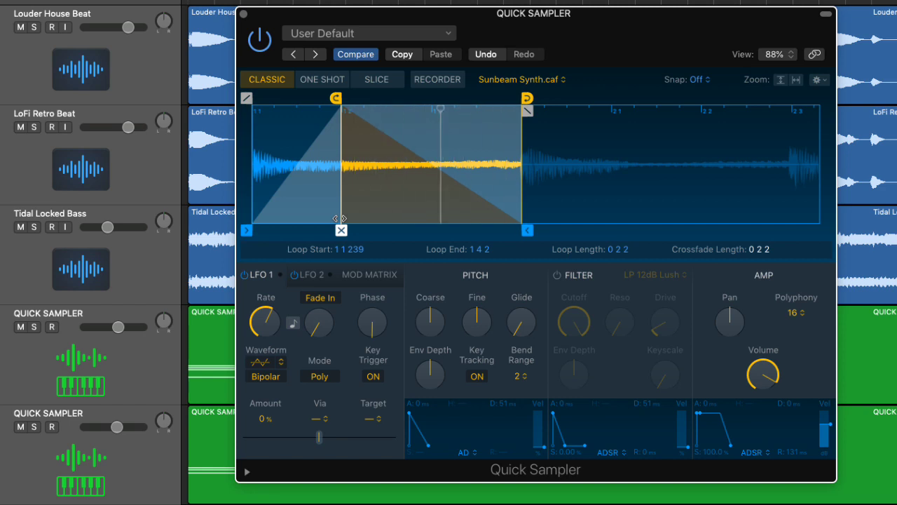
left_click_drag(341, 230, 517, 220)
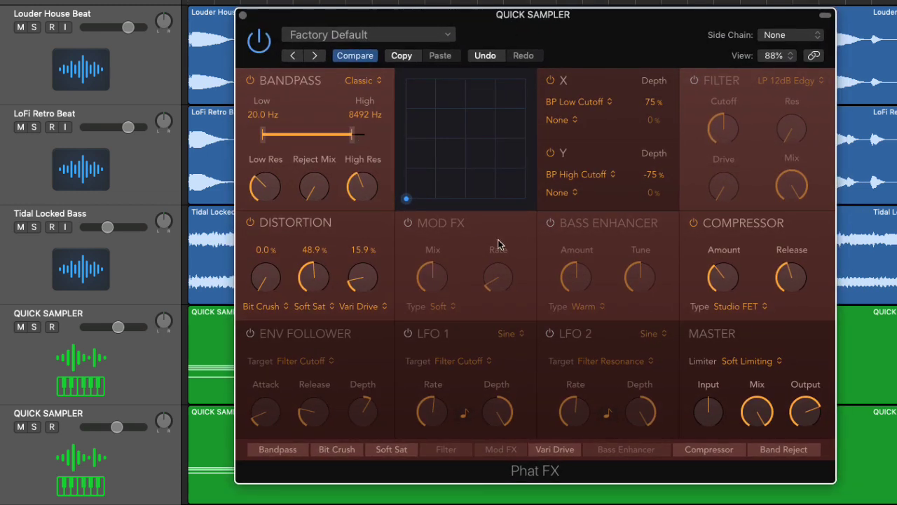
left_click(245, 17)
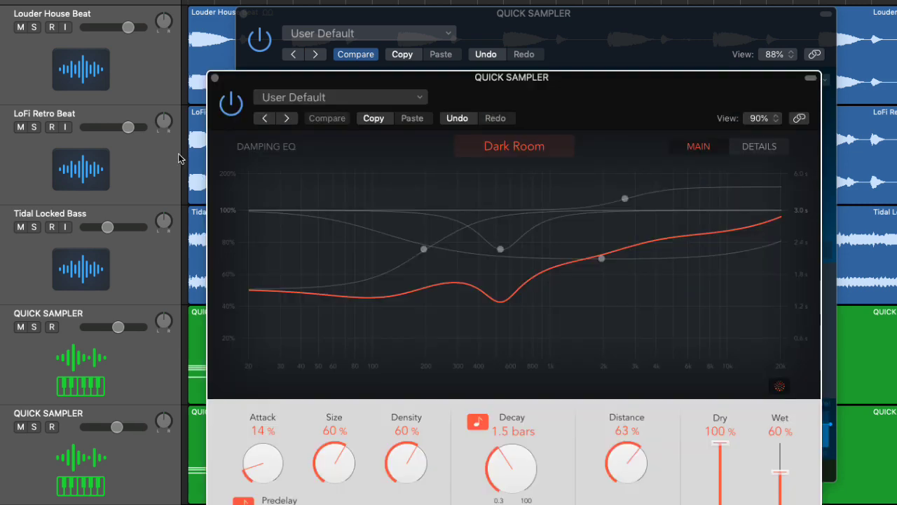
left_click(215, 79)
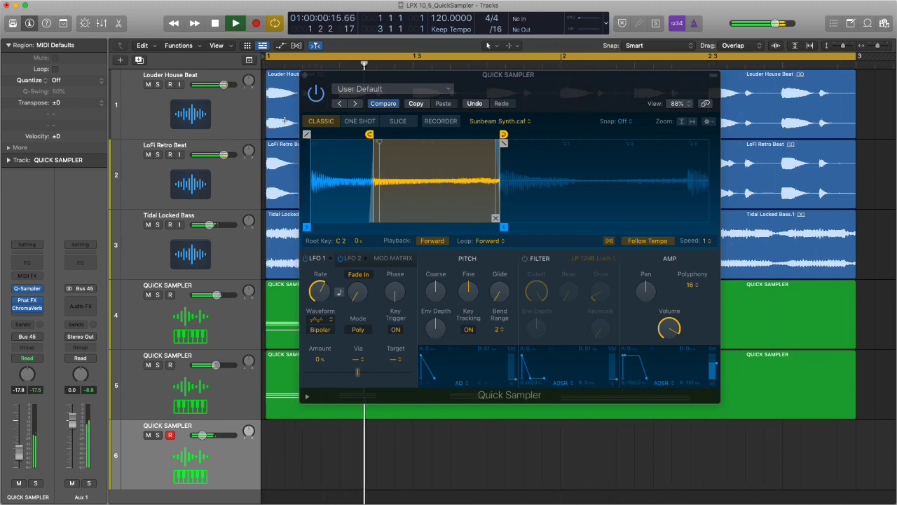
Stop playback, set Glide to 22 ms, and set playback Speed to 1.
key("space")
left_click(501, 312)
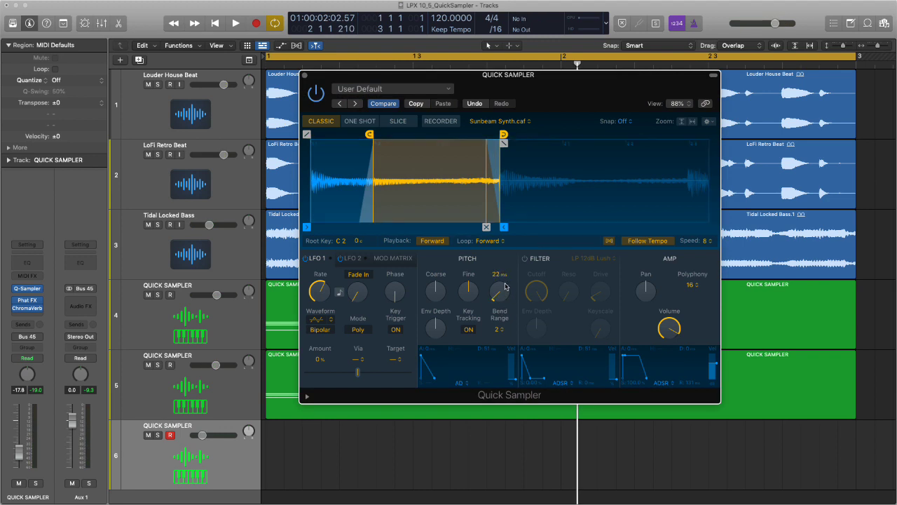
left_click(708, 242)
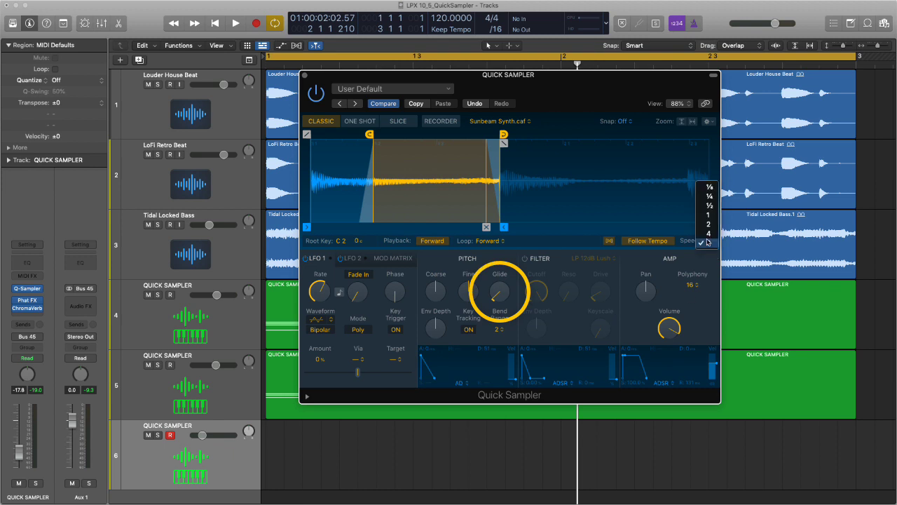
left_click(709, 215)
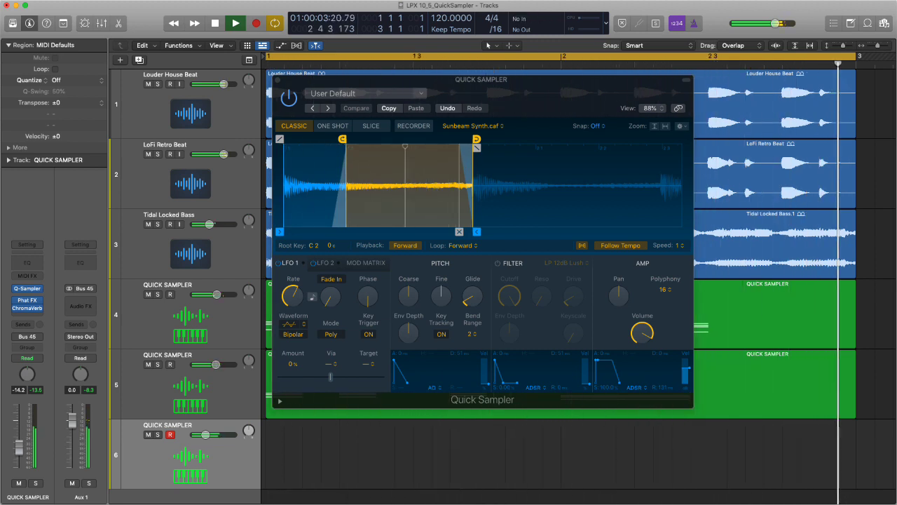
key("space")
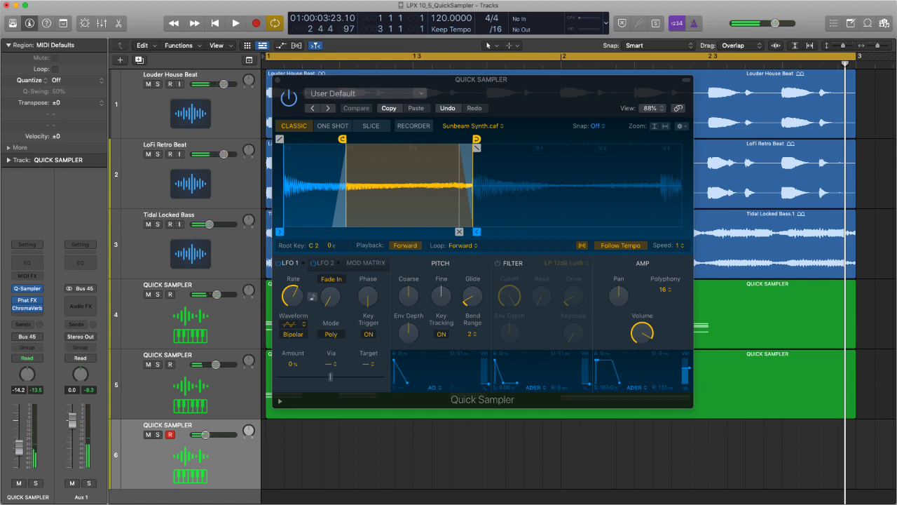